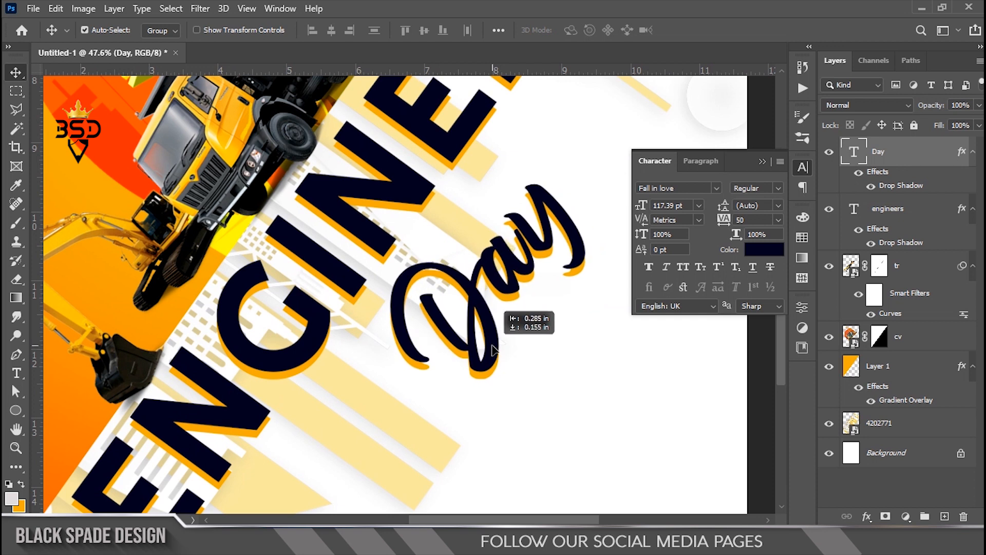
- Set the 4202771 layer's opacity to 40% and put away the text formatting settings
click(895, 425)
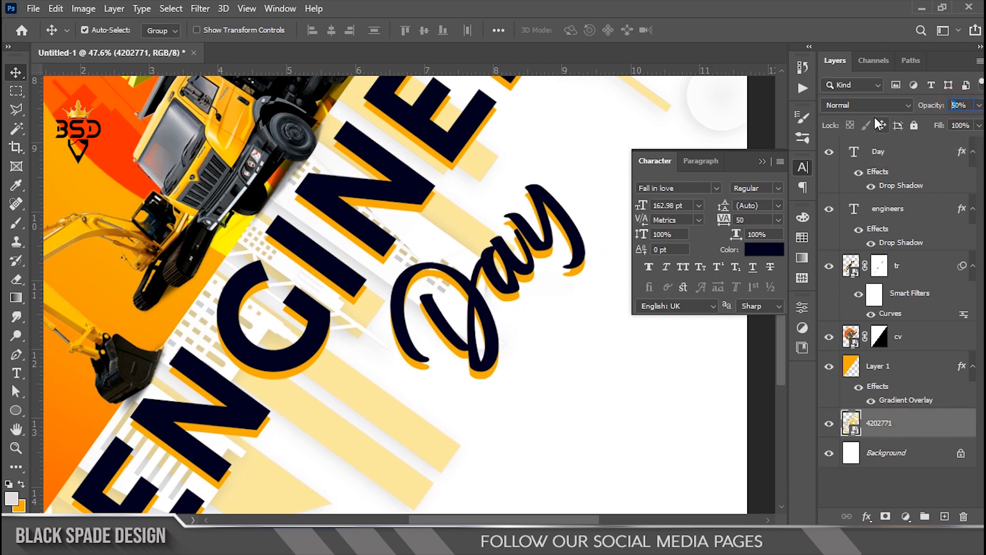
key(Return)
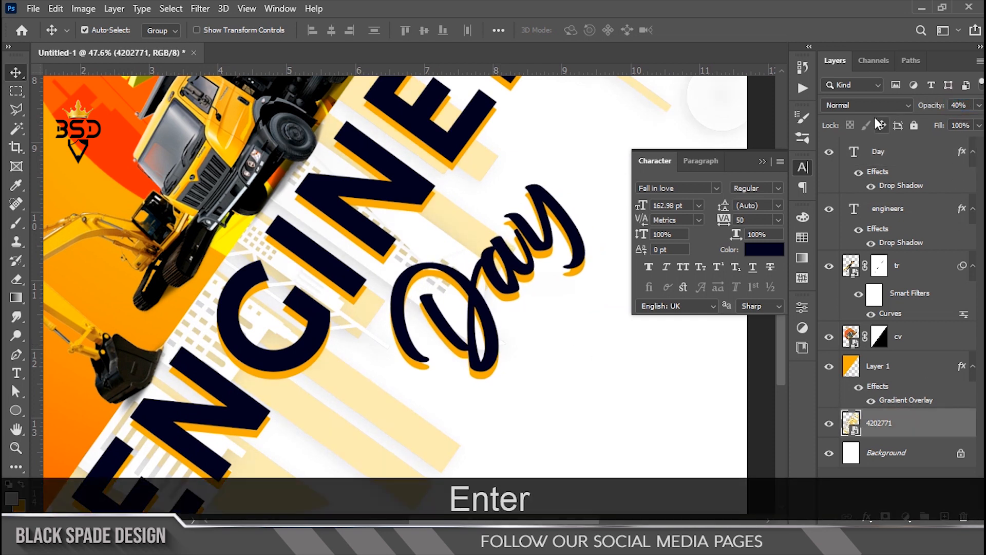
click(762, 161)
- Draw a horizontal rounded rectangle about 2091 px by 79 px across the middle of the poster and increase its corner radius
scroll(623, 218, down, 6)
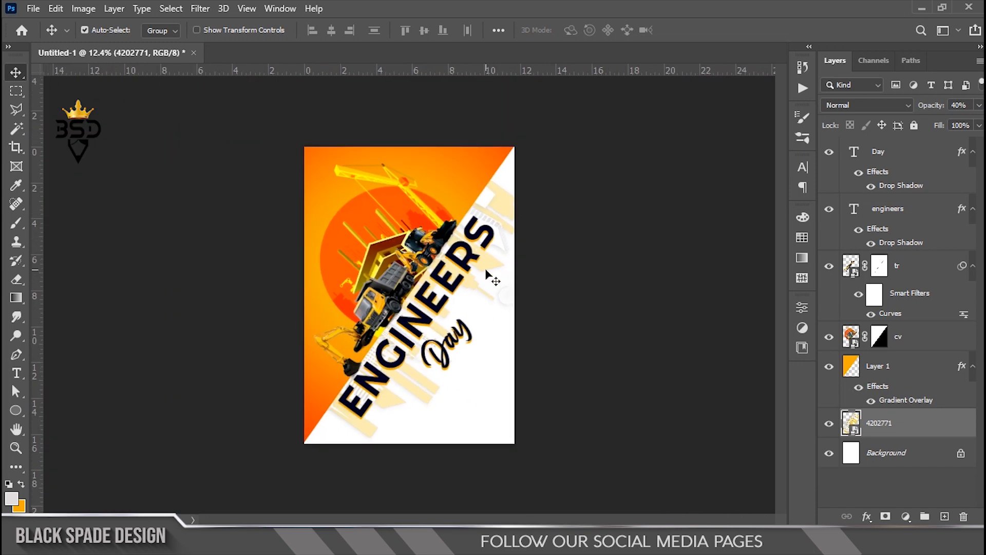
scroll(437, 398, up, 3)
key(space)
drag(456, 414, 364, 333)
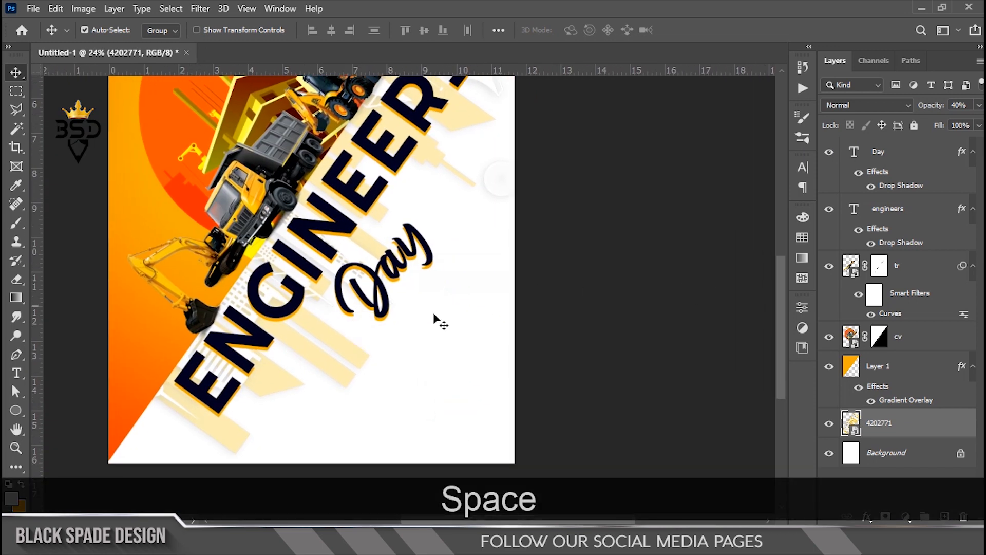
key(ctrl+0)
right_click(12, 415)
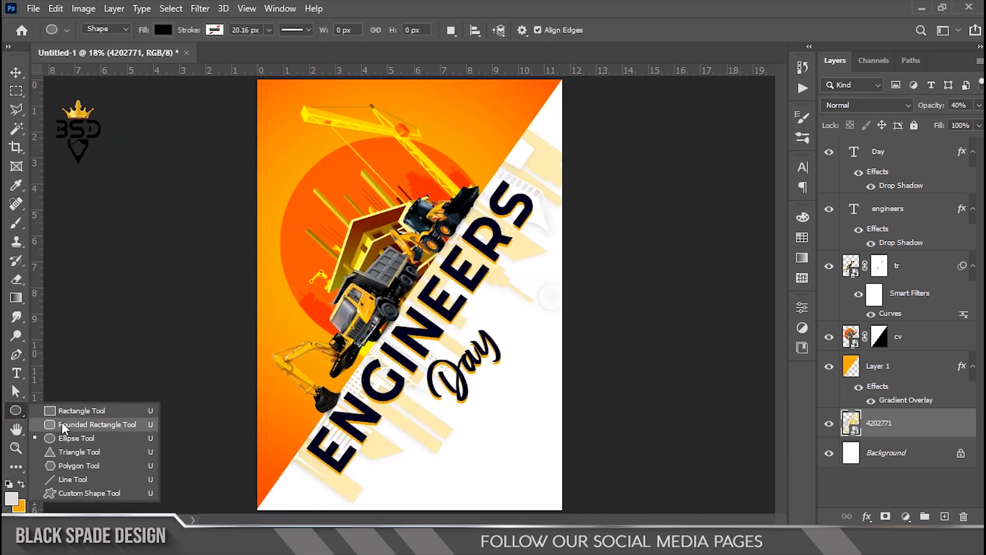
click(88, 427)
drag(274, 291, 546, 301)
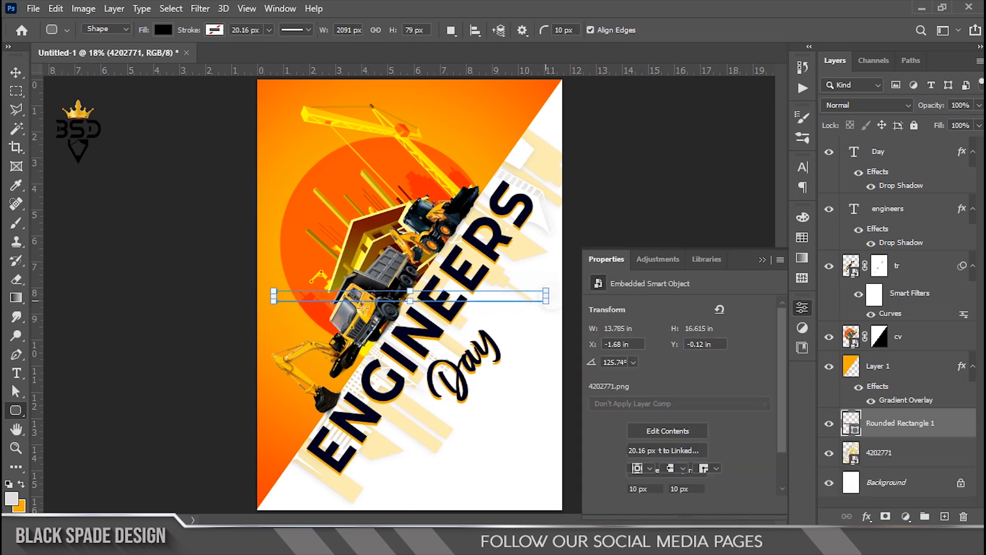
scroll(310, 310, up, 3)
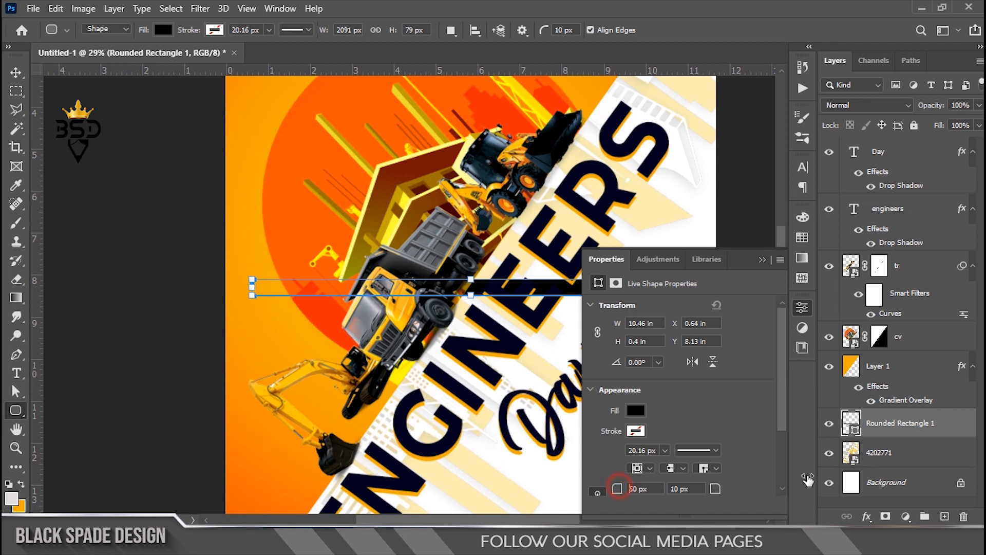
- Move the rounded rectangle layer to the top of the layer stack, above the Day text
key(v)
drag(901, 426, 896, 167)
click(762, 262)
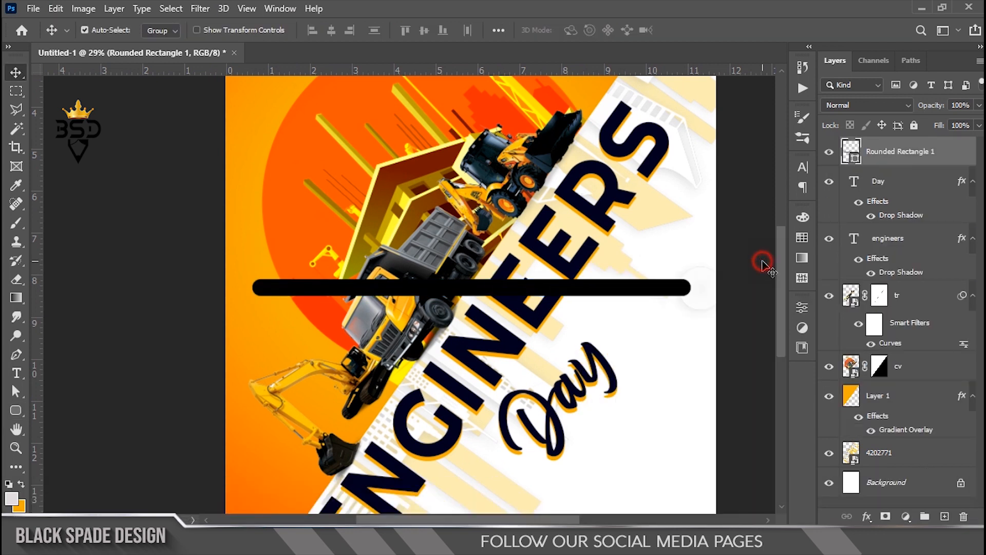
- Apply an orange-to-red gradient overlay to the bar with Linear style, 0° angle and 150% scale
click(866, 516)
click(898, 470)
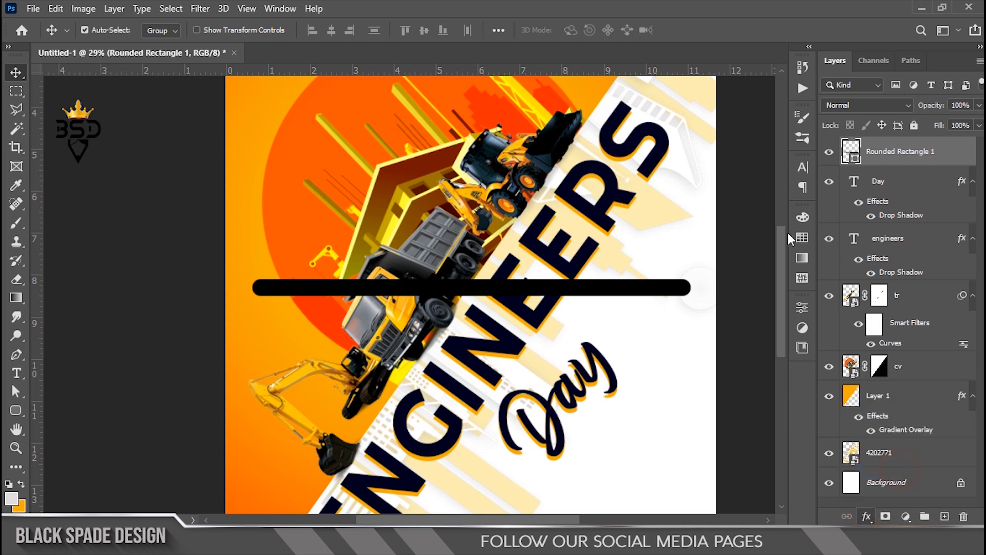
drag(680, 146, 851, 250)
click(864, 354)
click(855, 345)
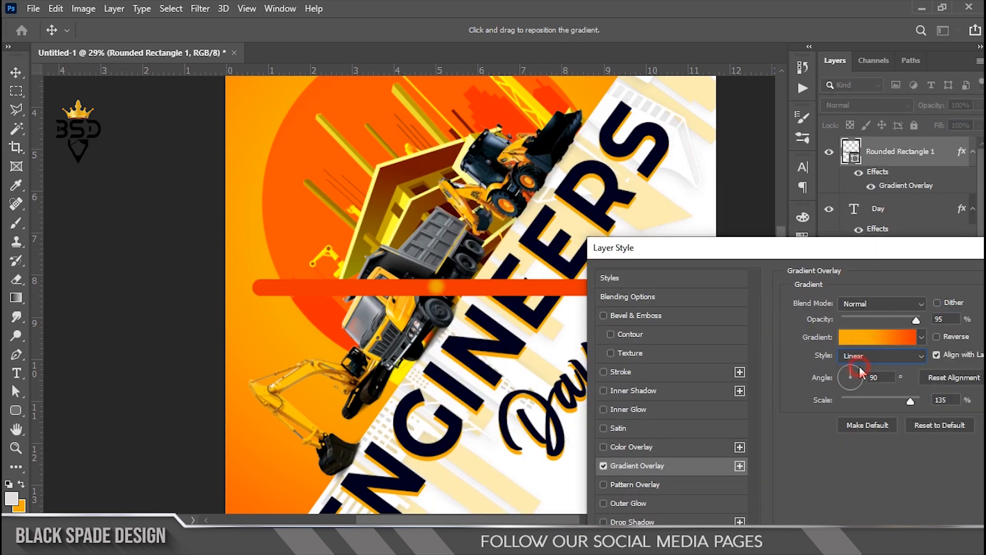
click(855, 369)
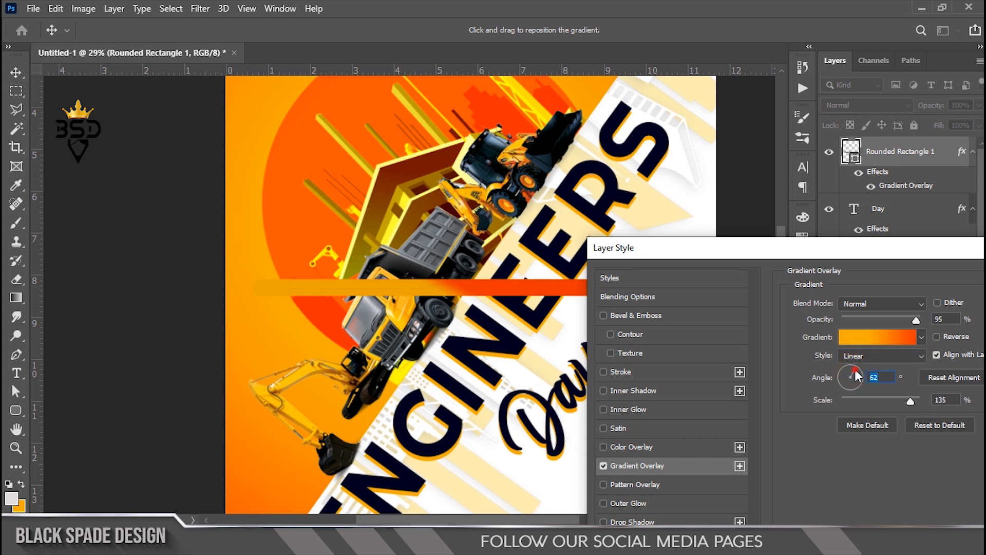
drag(909, 401, 919, 401)
drag(717, 247, 612, 296)
click(770, 424)
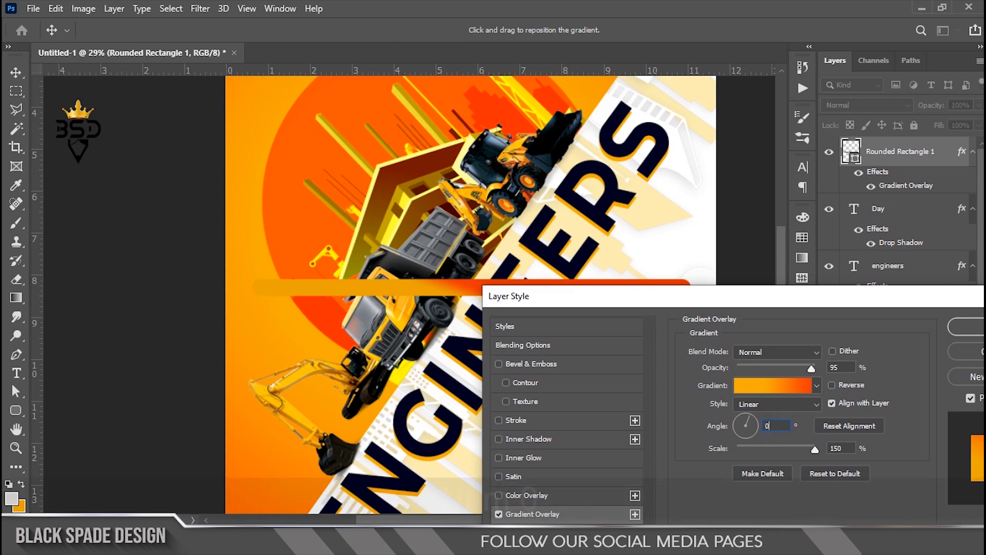
text(0)
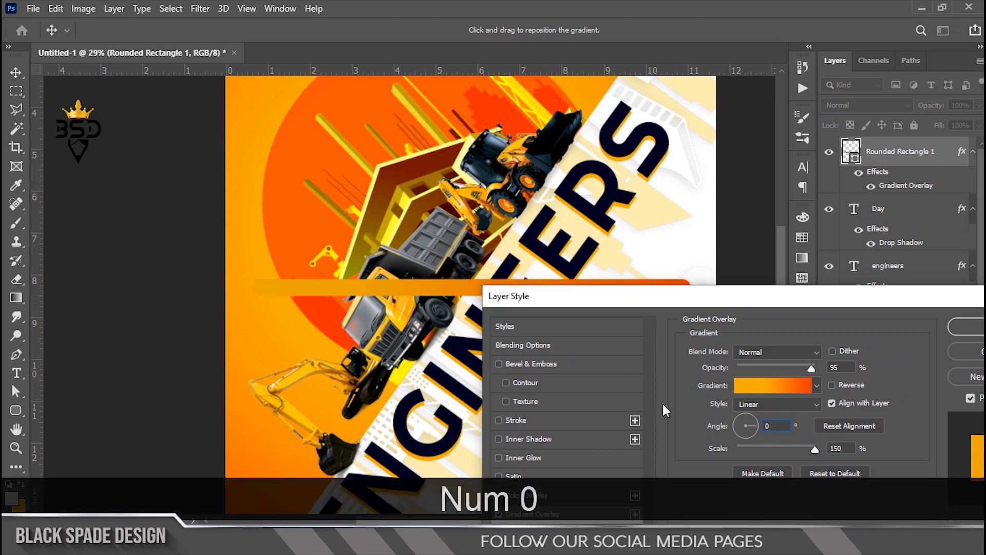
click(967, 330)
- Thin the gradient bar by scaling its height to about 72%
mouse_move(485, 295)
mouse_down()
mouse_move(461, 289)
mouse_move(458, 305)
mouse_move(447, 290)
mouse_move(488, 309)
mouse_up()
key(ctrl+t)
scroll(442, 300, up, 2)
scroll(442, 300, up, 2)
scroll(448, 296, down, 3)
key(Return)
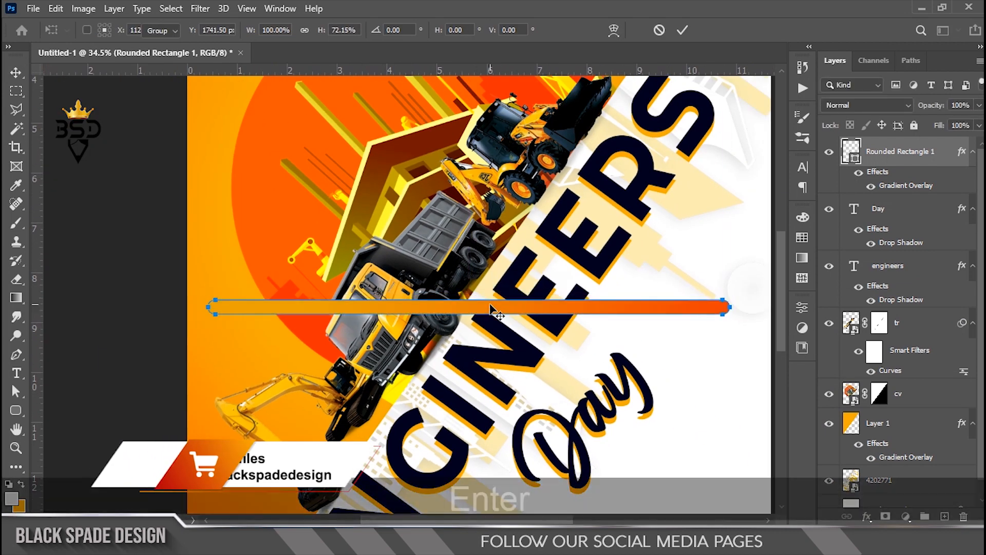
- Add a layer mask to the bar and fade out its left end with the Foreground to Transparent gradient
scroll(383, 313, up, 1)
click(886, 516)
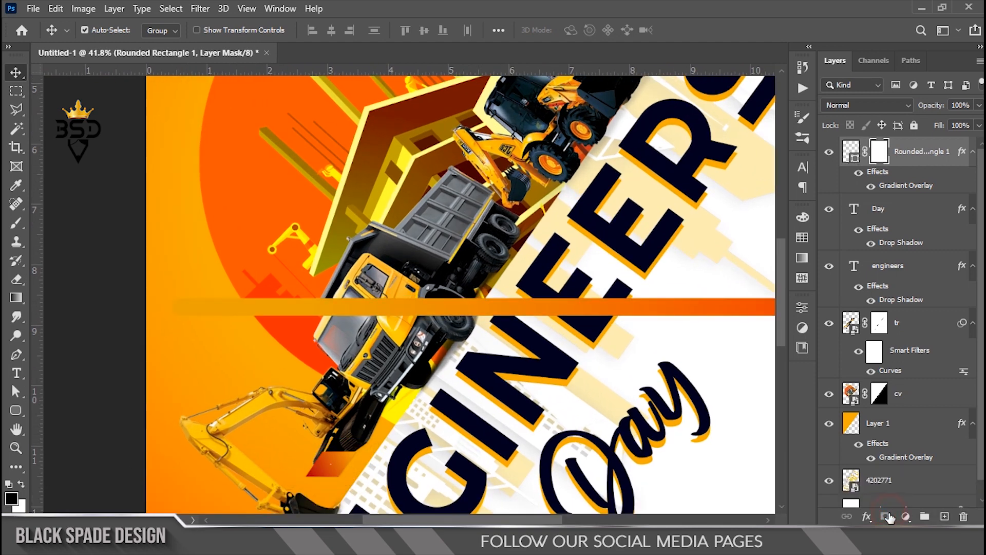
click(16, 299)
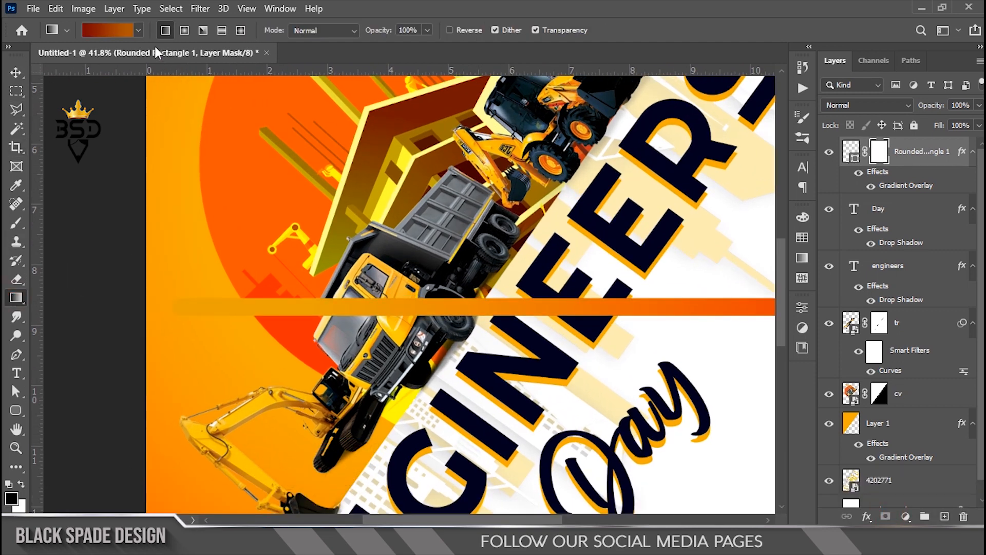
click(140, 31)
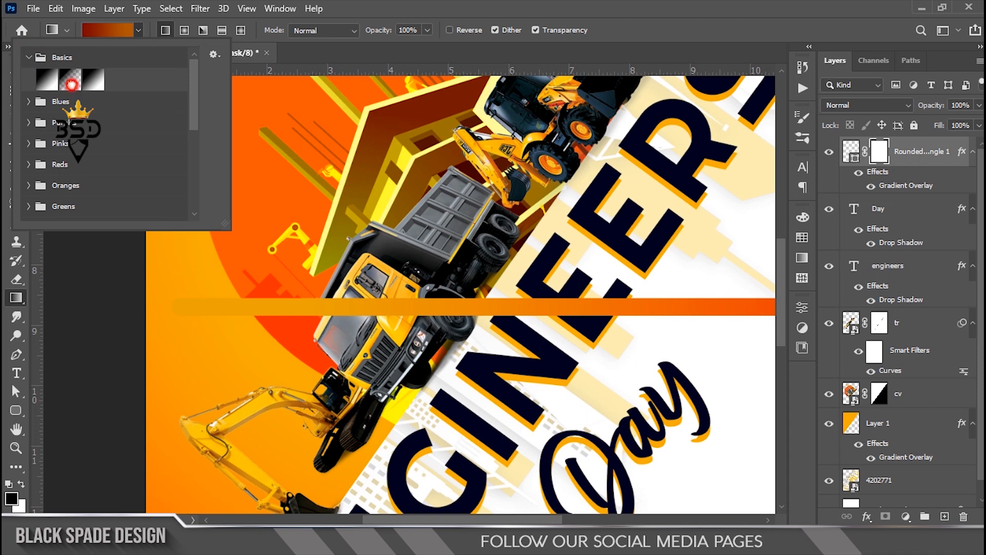
click(106, 302)
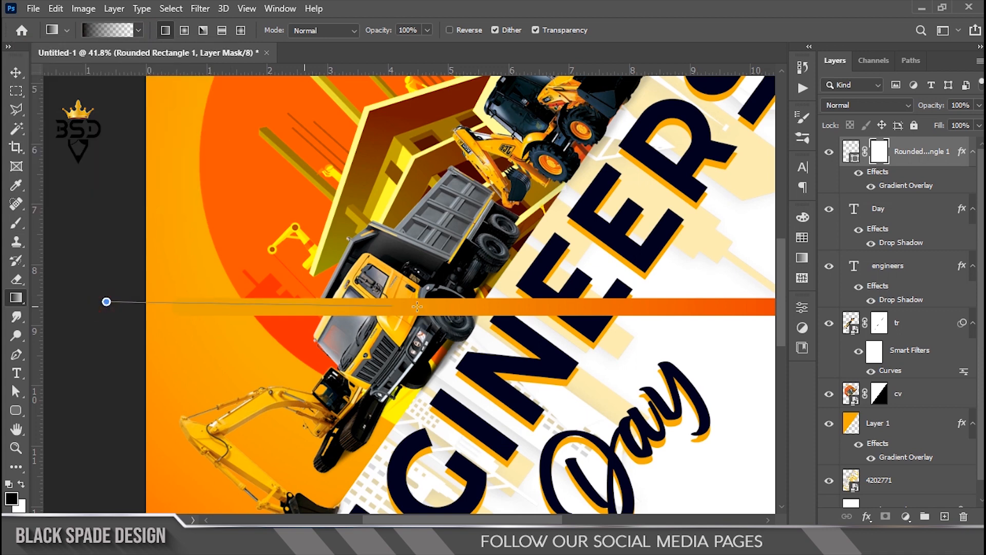
drag(160, 304, 528, 304)
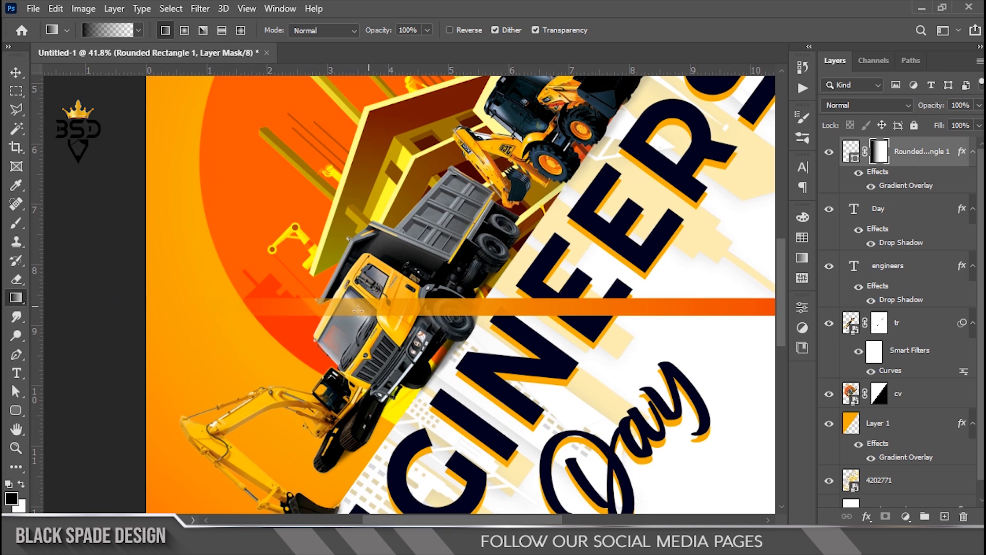
- Rotate the bar parallel to the ENGINEERS text and place it above Day, running off the poster's right edge
key(v)
scroll(435, 277, down, 3)
key(ctrl+t)
drag(678, 319, 531, 186)
drag(476, 284, 676, 233)
key(Return)
scroll(667, 266, up, 4)
drag(666, 266, 589, 224)
drag(595, 188, 580, 201)
- Duplicate the faded bar and turn the copy around towards the area below the Day text
scroll(580, 200, down, 4)
scroll(544, 275, down, 2)
scroll(532, 280, up, 1)
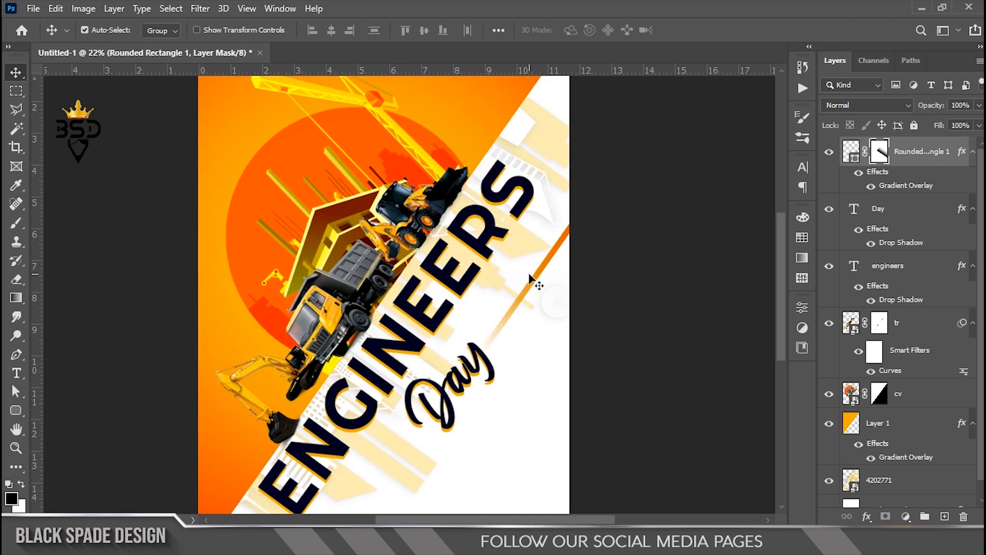
key(ctrl+j)
key(ctrl+t)
drag(532, 280, 494, 194)
scroll(448, 440, up, 3)
right_click(494, 194)
click(597, 145)
drag(598, 145, 306, 281)
- Fine-tune the copied bar's rotation and position so it follows the same diagonal below Day
scroll(477, 251, down, 3)
drag(478, 252, 446, 281)
drag(561, 220, 562, 233)
drag(442, 262, 437, 262)
scroll(479, 176, up, 3)
drag(478, 179, 453, 250)
drag(525, 222, 529, 225)
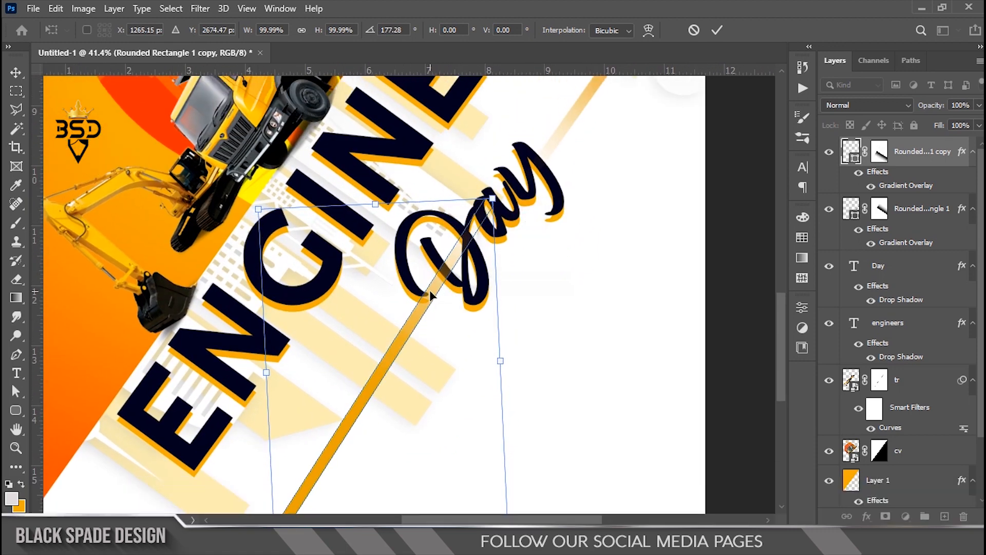
drag(430, 290, 435, 291)
key(Return)
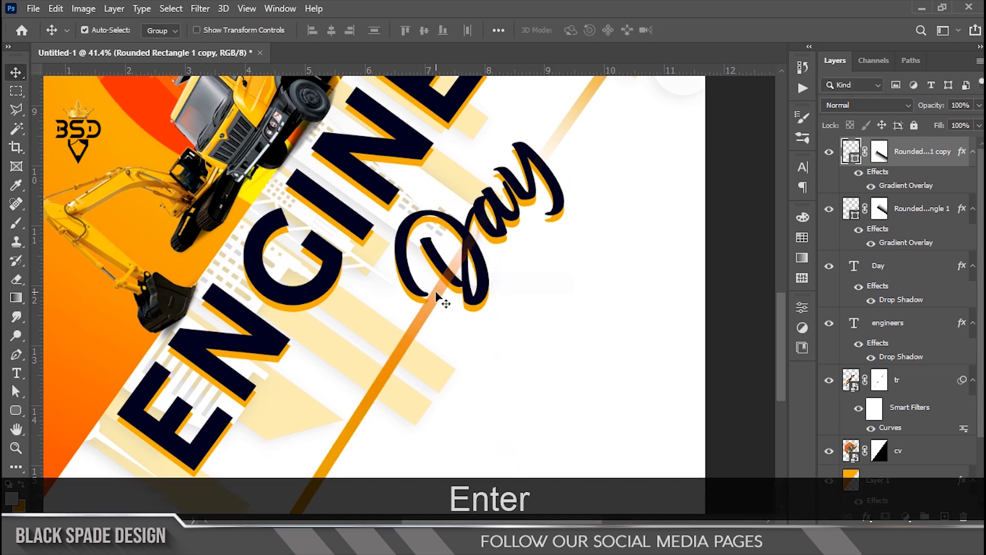
- Slide the copied bar down along its diagonal so its solid end meets the poster's bottom edge
scroll(435, 290, down, 3)
scroll(431, 323, up, 1)
drag(420, 375, 329, 472)
scroll(389, 417, up, 6)
drag(591, 211, 490, 403)
drag(442, 358, 620, 118)
drag(482, 372, 604, 138)
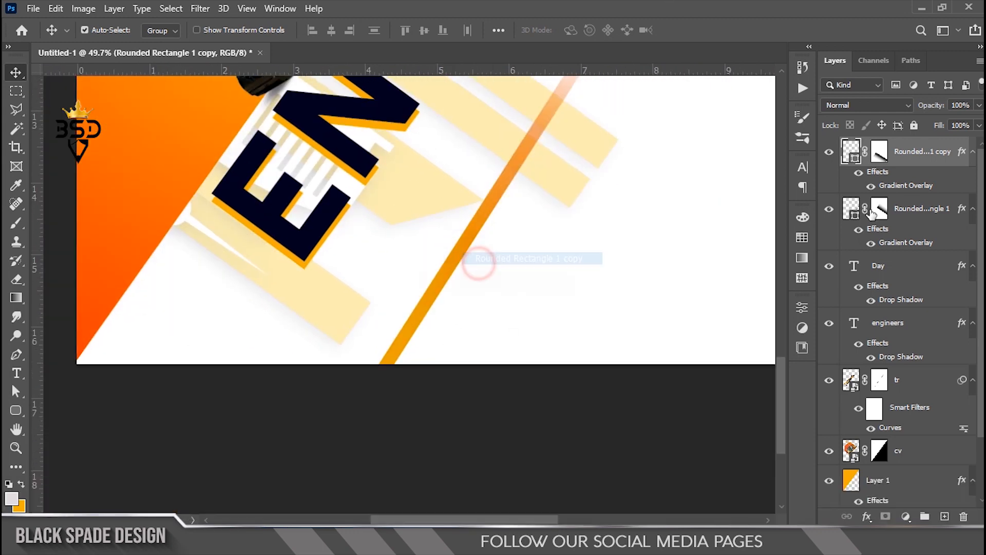
- Reduce the scale of the copied bar's gradient overlay to about 105%
click(722, 322)
drag(695, 178, 716, 280)
click(948, 306)
- Review the whole poster layout with both diagonal gradient bars
scroll(520, 242, down, 3)
scroll(519, 242, down, 2)
scroll(449, 382, up, 1)
key(space)
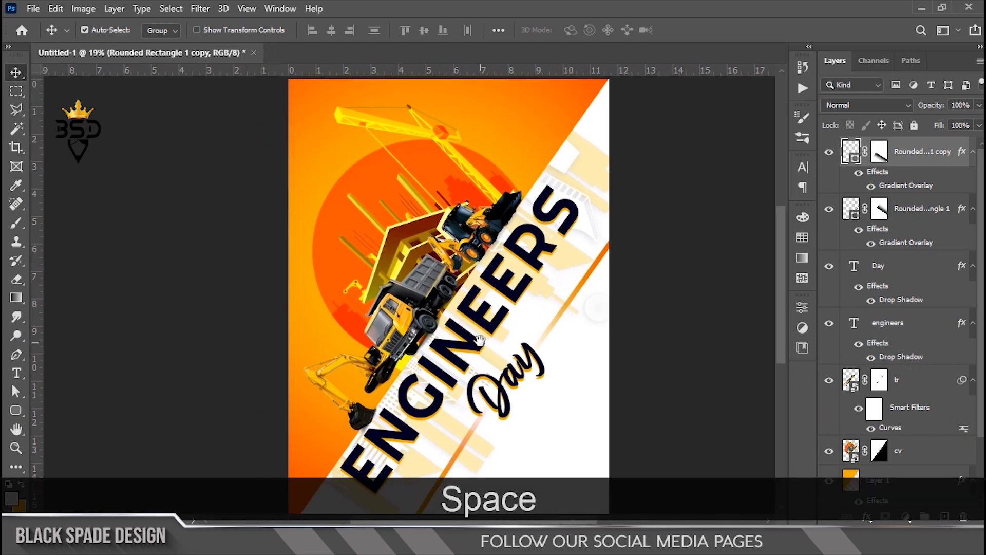
scroll(431, 239, down, 1)
scroll(449, 218, up, 1)
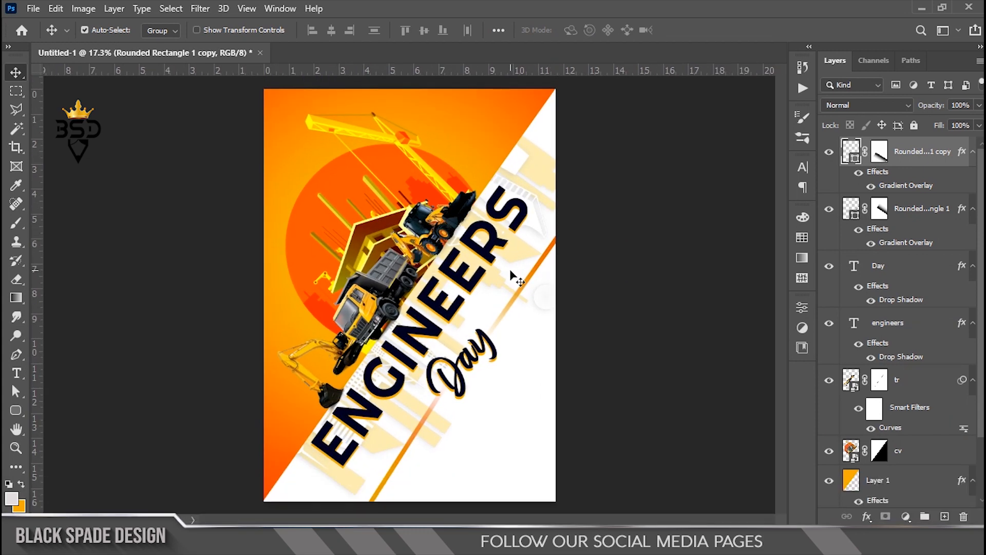
key(z)
right_click(479, 244)
click(490, 247)
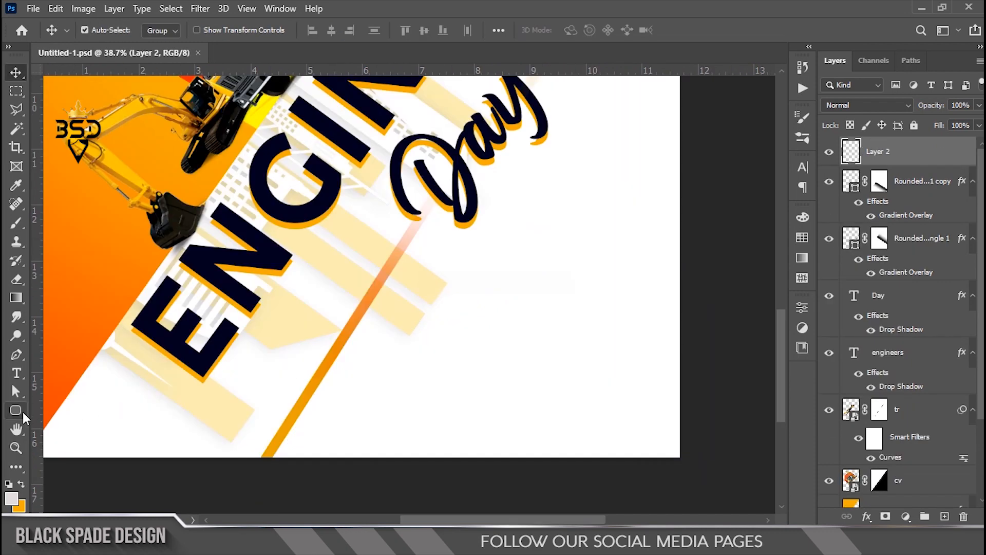
- Draw a rounded rectangle about 793 px by 265 px across the poster's lower right edge and enlarge its corner radius
click(15, 410)
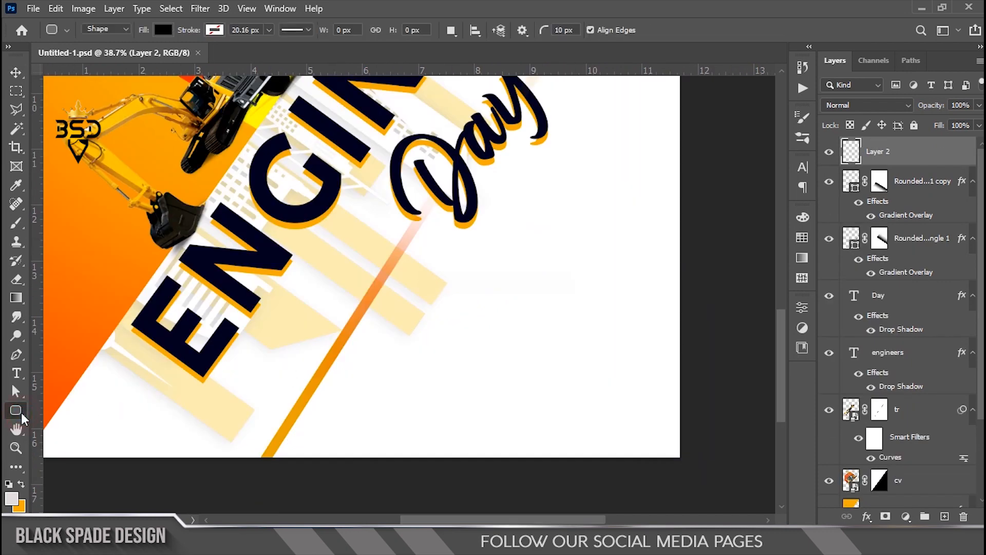
drag(484, 354, 696, 421)
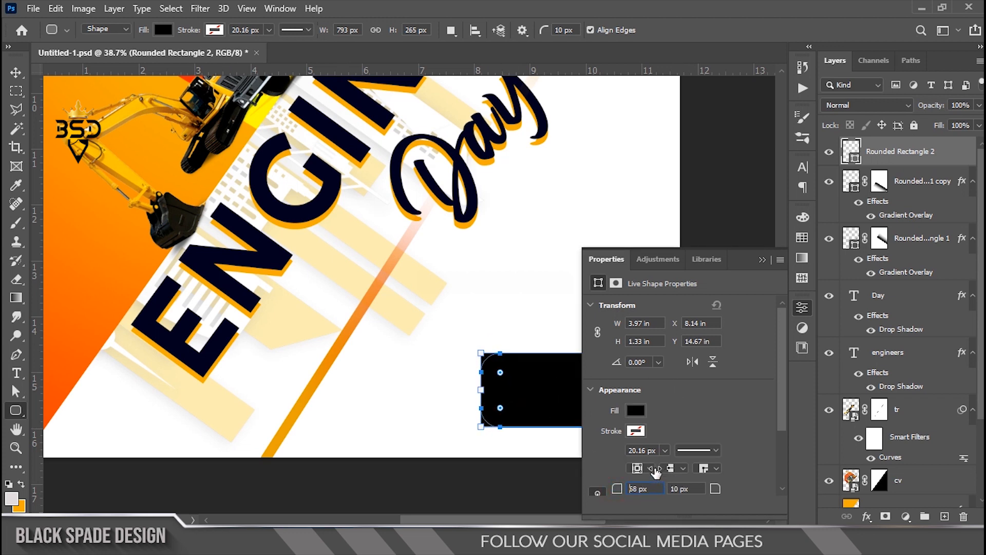
click(762, 260)
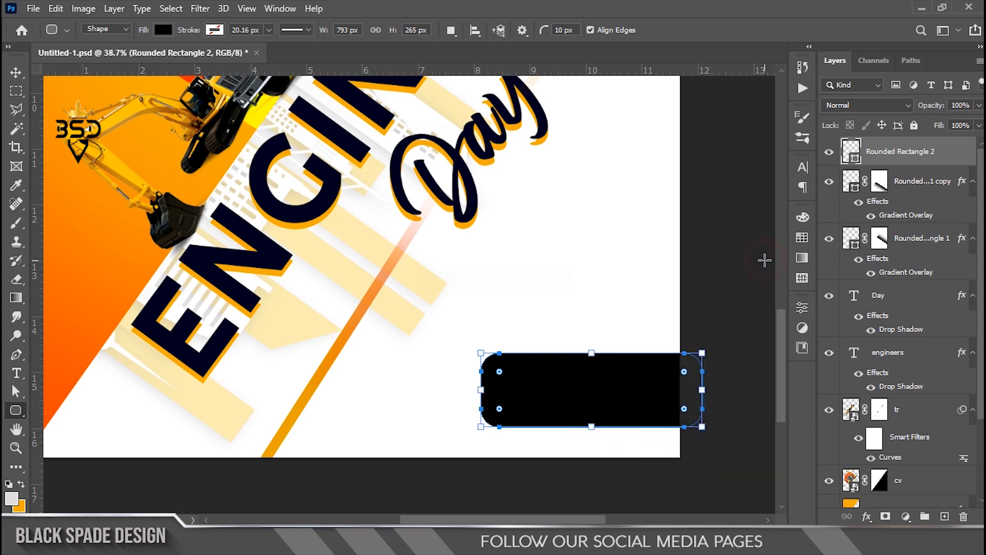
- Stretch the black rounded rectangle's height to about 129% and move it slightly up
key(ctrl+t)
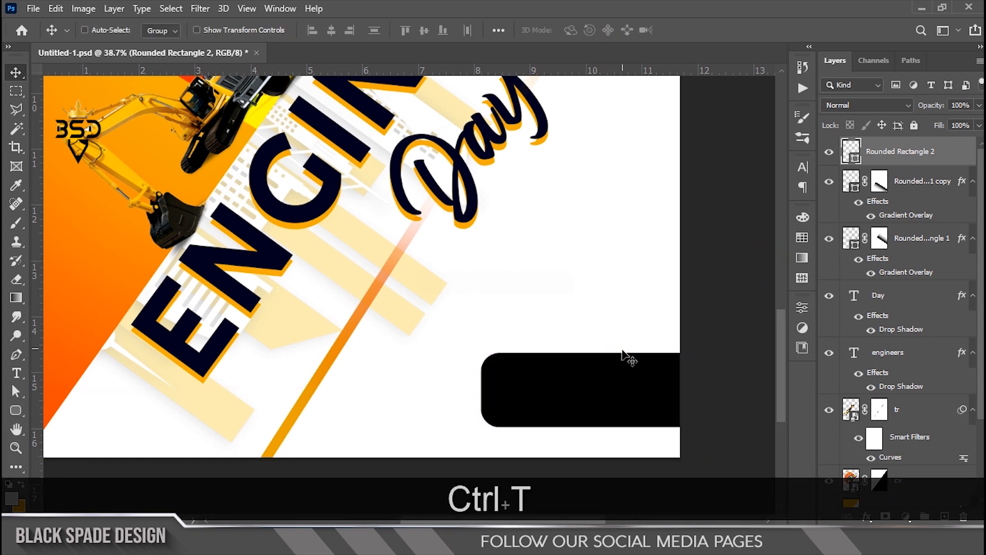
drag(592, 355, 591, 332)
drag(601, 390, 598, 368)
key(Return)
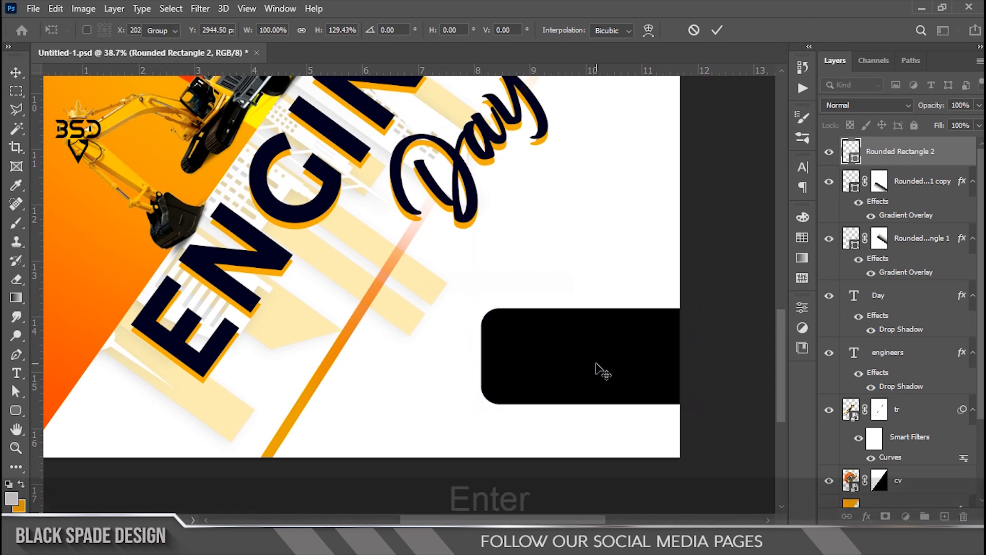
- Apply an orange-to-red linear gradient overlay to the new rounded rectangle with a 40° angle and 120% scale
click(867, 516)
click(908, 468)
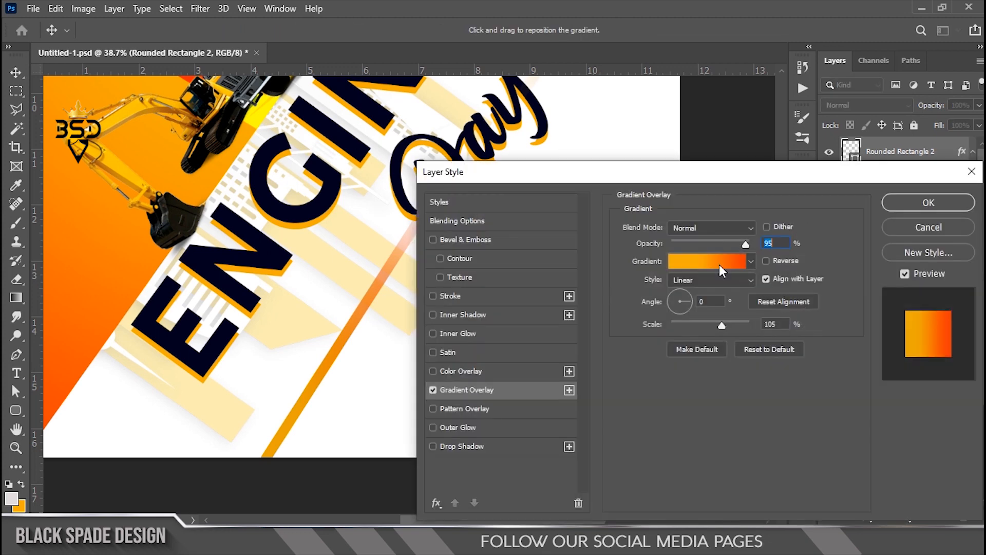
drag(598, 176, 645, 372)
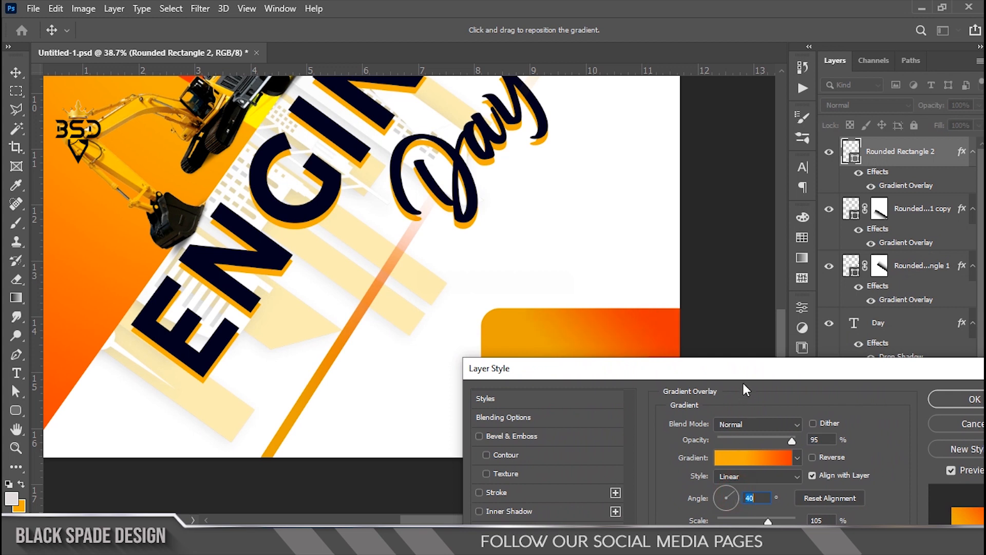
drag(742, 370, 699, 369)
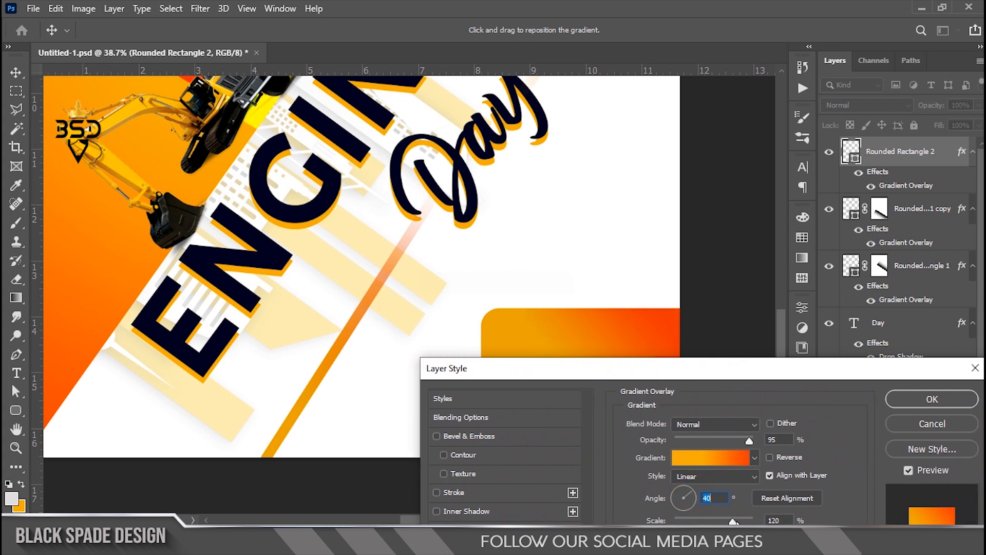
click(924, 400)
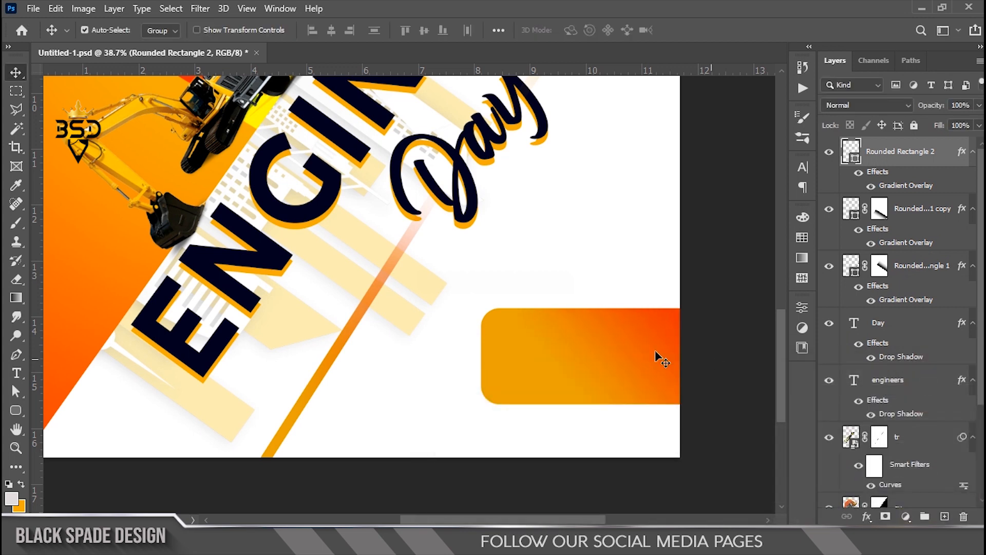
- Add the text "sep 15" on a new layer over the orange gradient box
scroll(616, 359, up, 3)
key(space)
drag(624, 379, 637, 353)
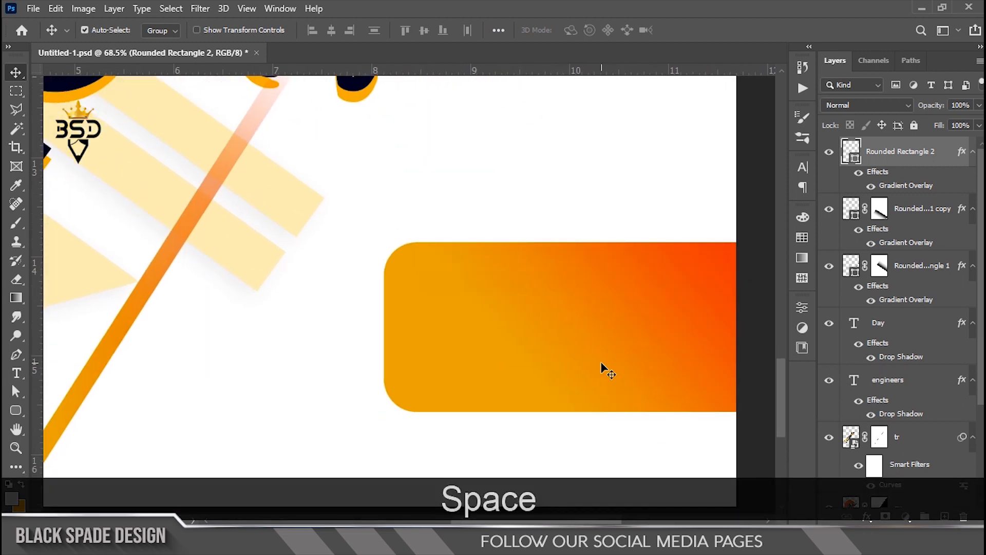
scroll(602, 364, down, 2)
click(944, 515)
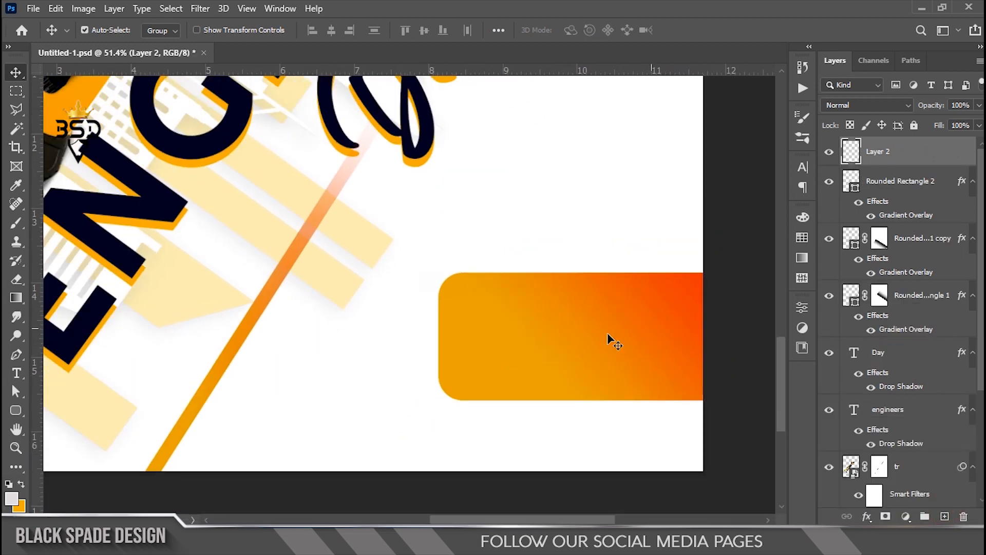
key(t)
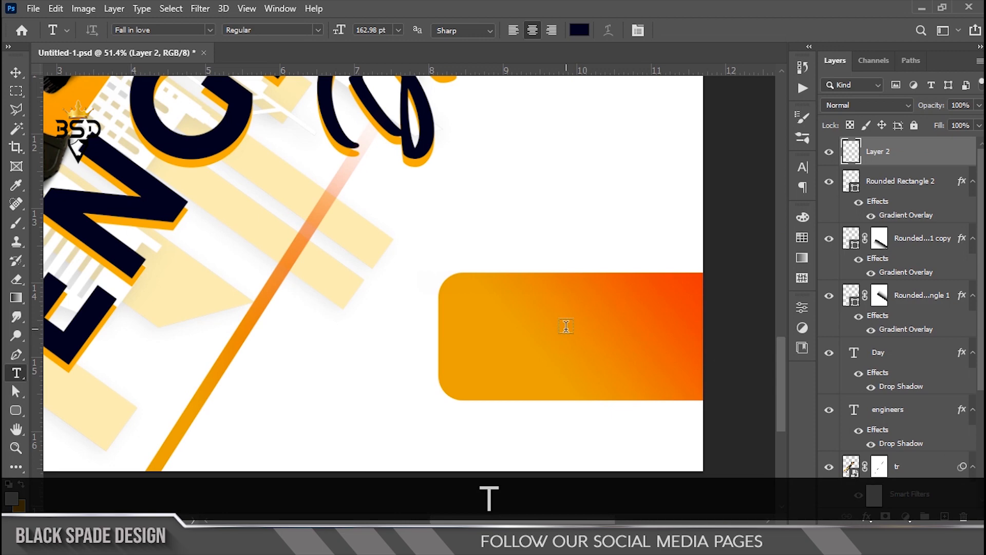
click(565, 326)
text(sep 15)
- Format the whole date text in Righteous with tracking 0 and a size of 67 pt
key(ctrl+a)
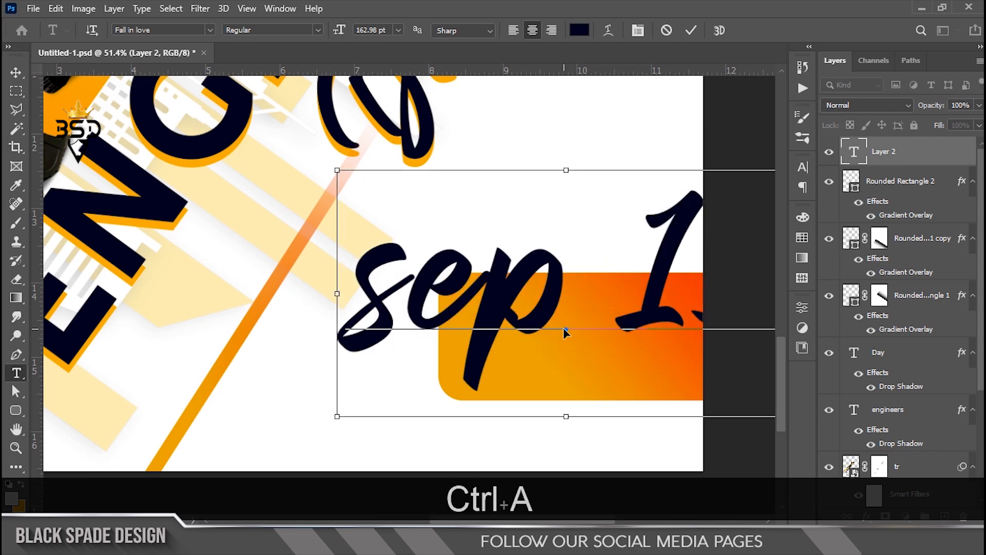
click(637, 30)
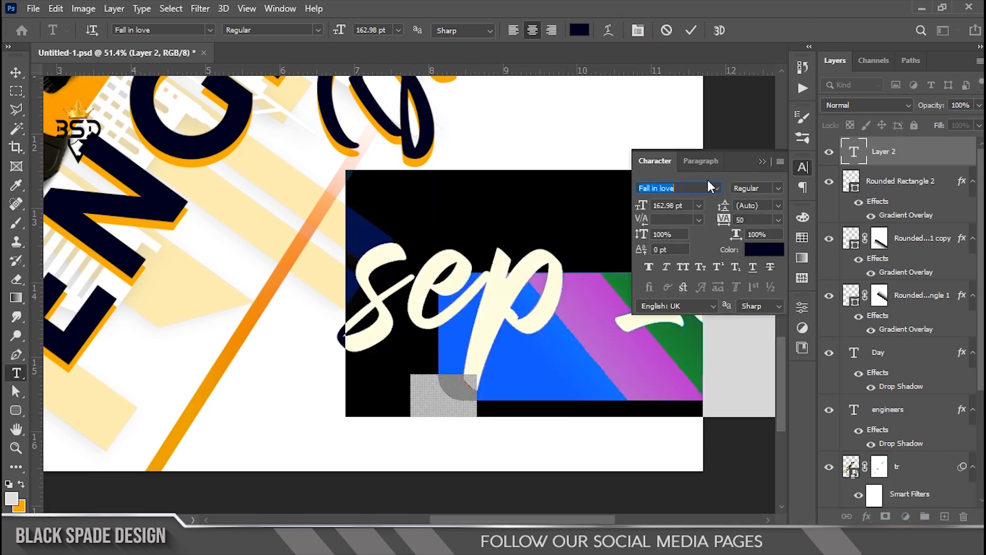
click(716, 188)
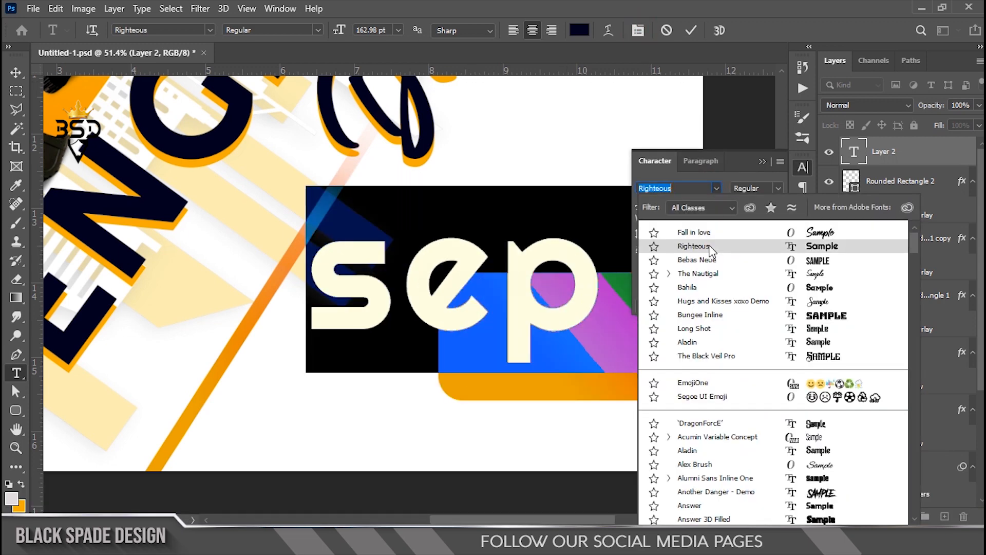
click(711, 249)
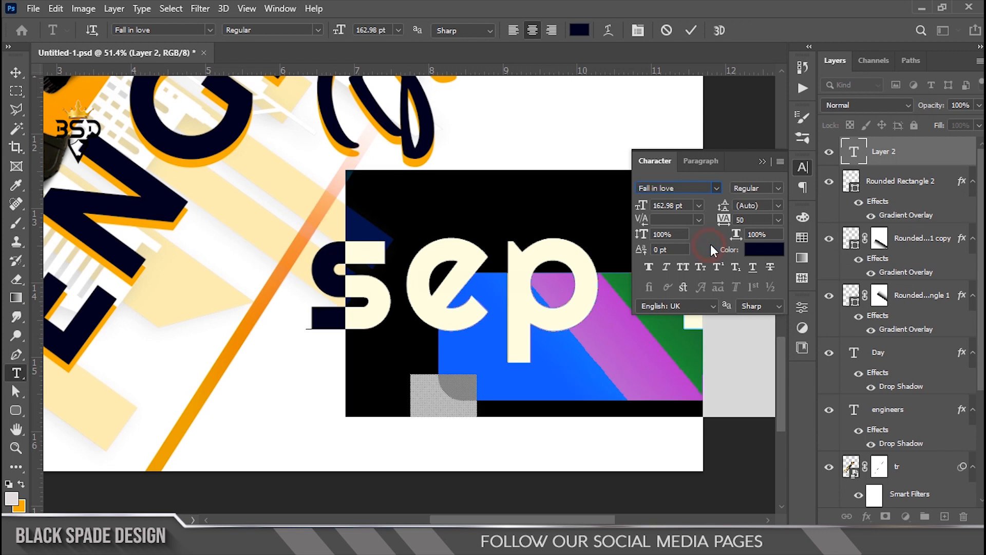
click(778, 220)
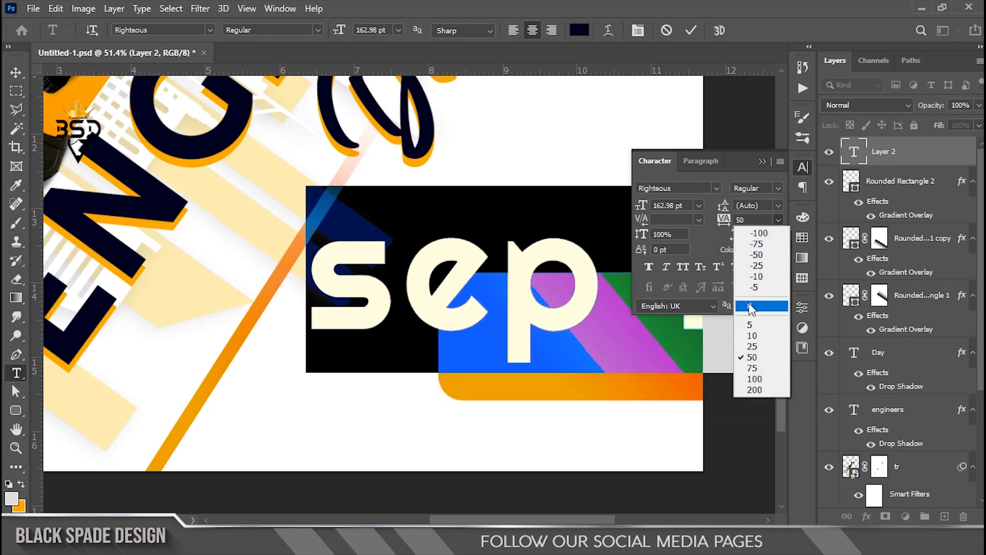
click(752, 307)
drag(640, 207, 572, 205)
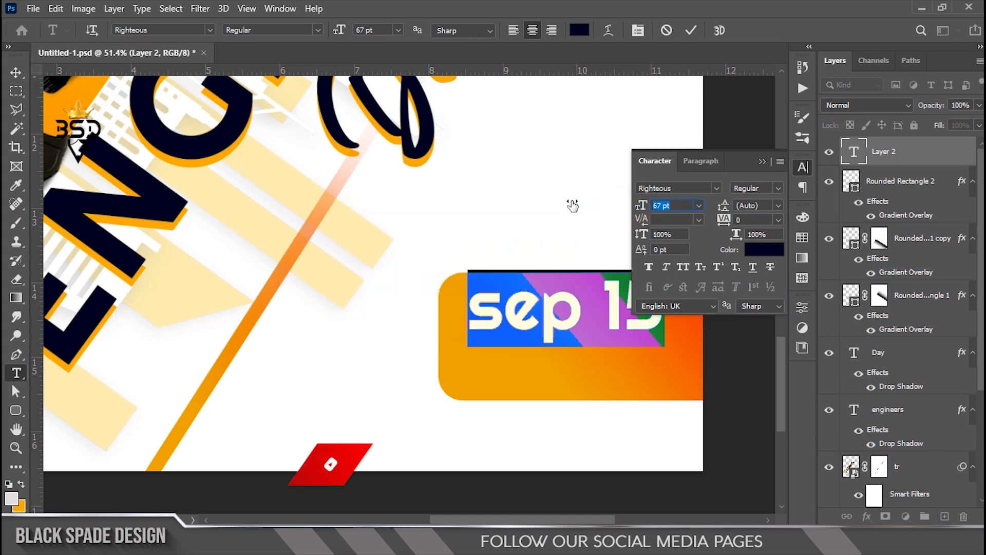
- Colour the date text white (ffffff) and move it down into the middle of the gradient box
click(764, 249)
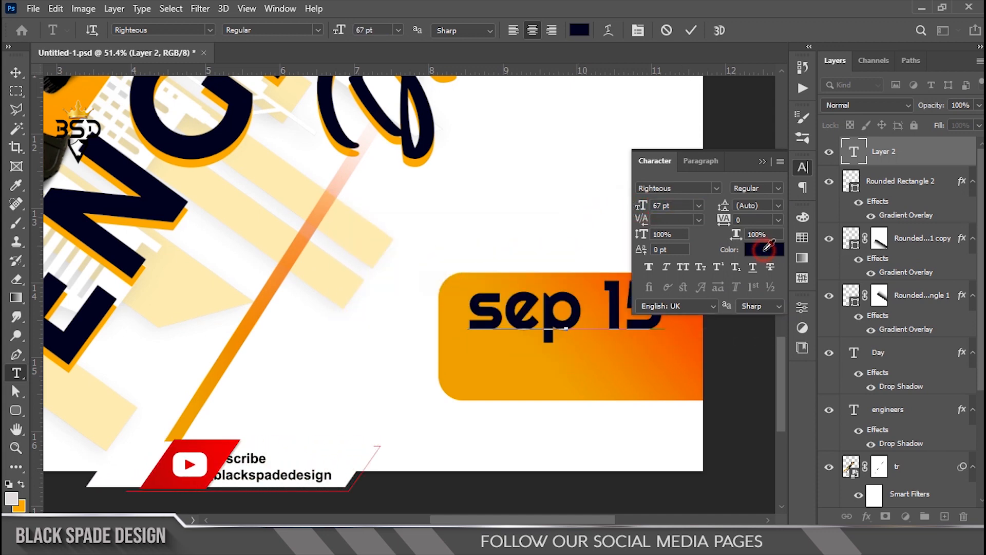
click(551, 210)
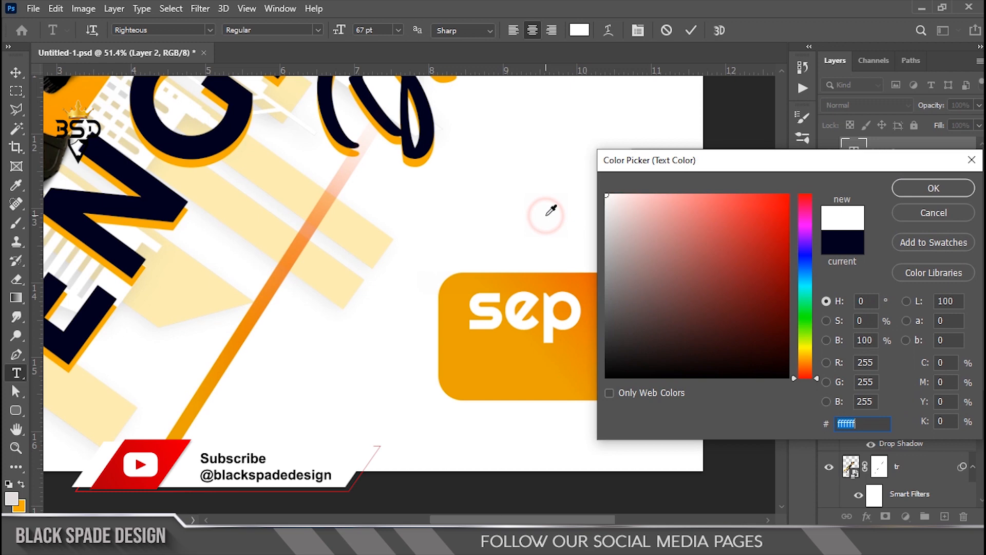
click(919, 185)
click(691, 32)
key(v)
drag(618, 316, 616, 350)
- Capitalise the date's first letter to read "Sep 15" and nudge the text slightly up and left
double_click(852, 153)
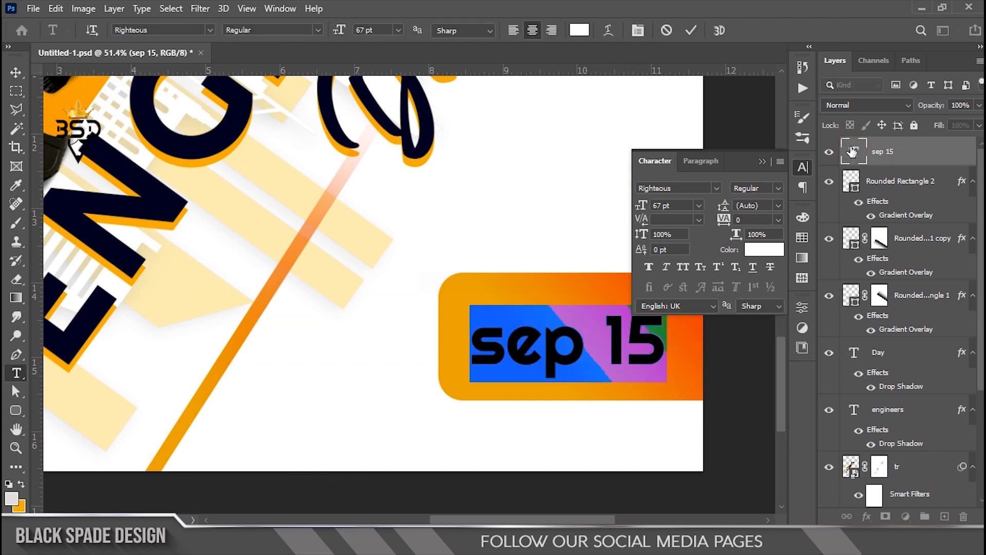
drag(512, 335, 480, 340)
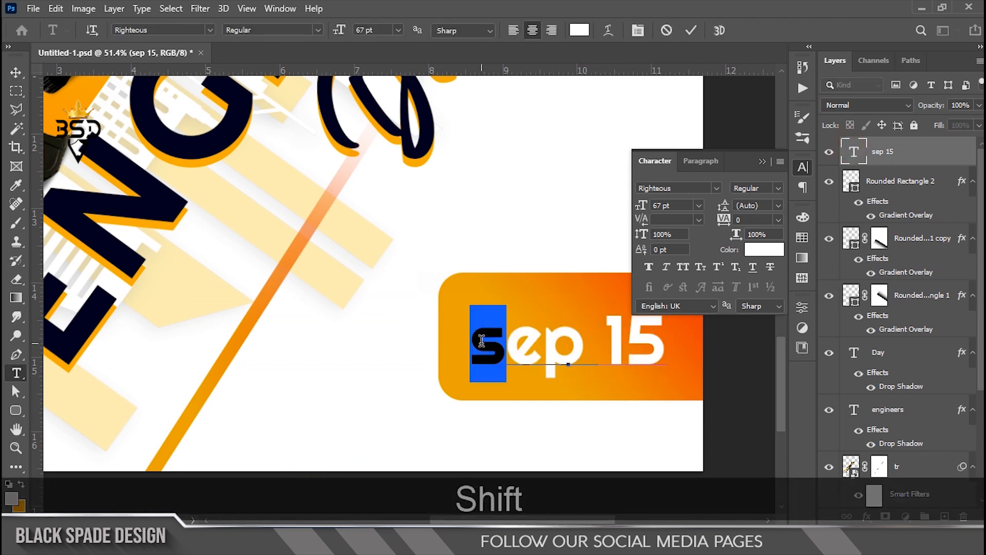
text(S)
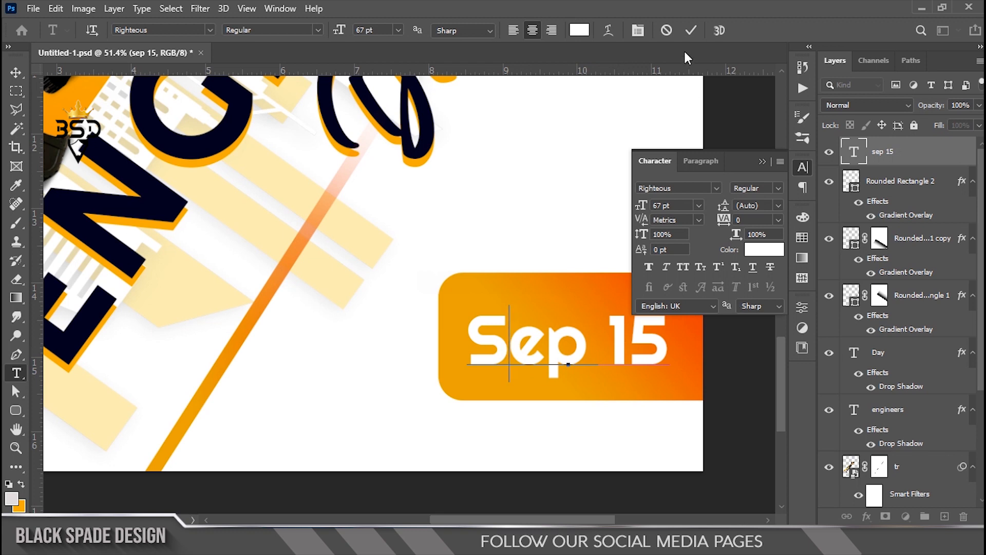
click(690, 31)
key(v)
drag(578, 360, 572, 353)
- Widen the gradient rounded rectangle behind the date by extending its left edge outward
scroll(571, 353, down, 2)
scroll(572, 353, up, 3)
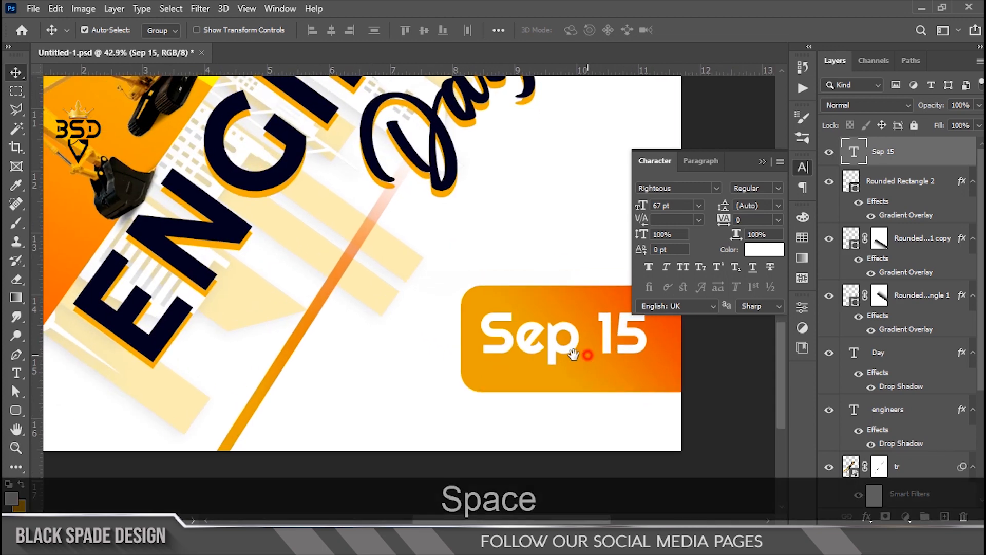
click(887, 183)
key(ctrl+t)
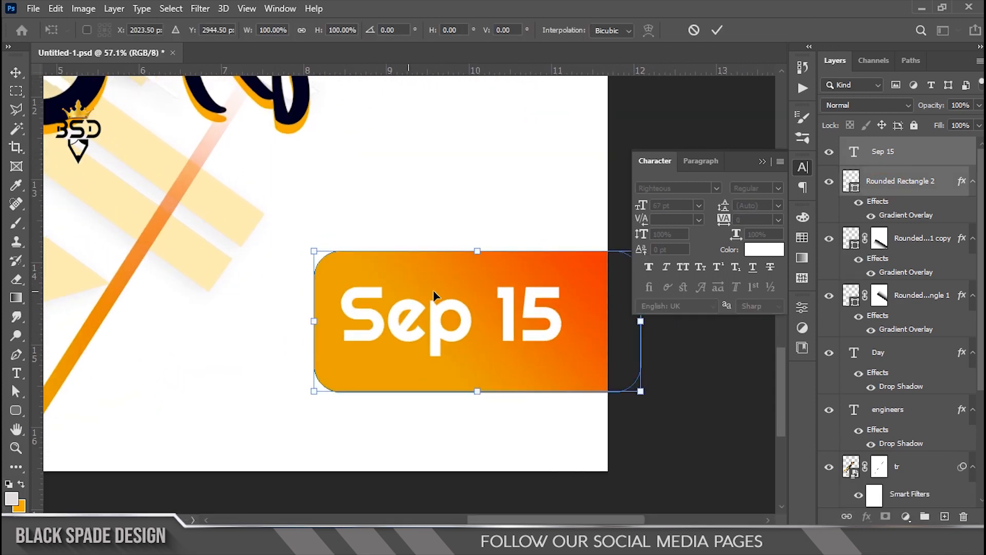
key(Return)
key(ctrl+t)
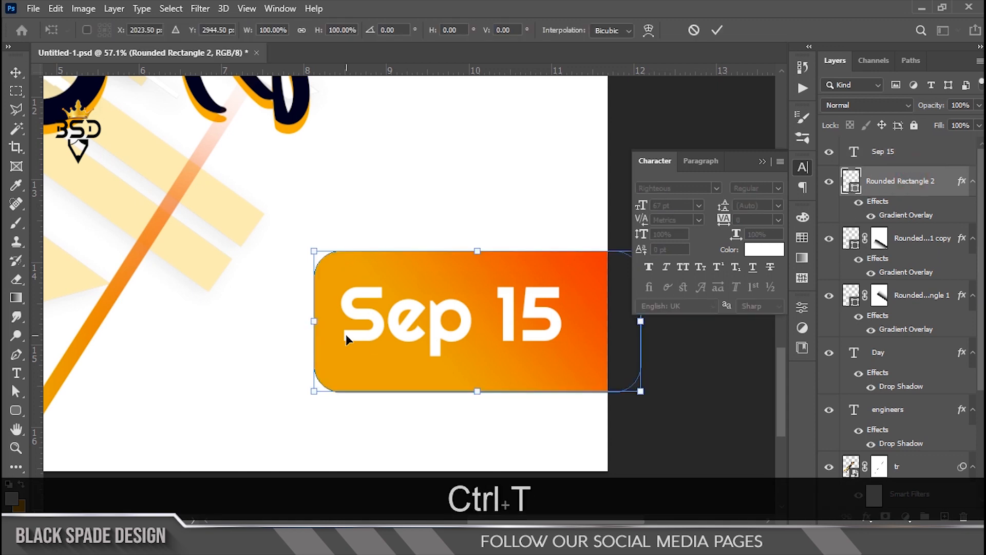
drag(314, 320, 277, 315)
key(Return)
- Reposition the "Sep 15" text further left and slightly lower to centre it in the widened box
click(447, 341)
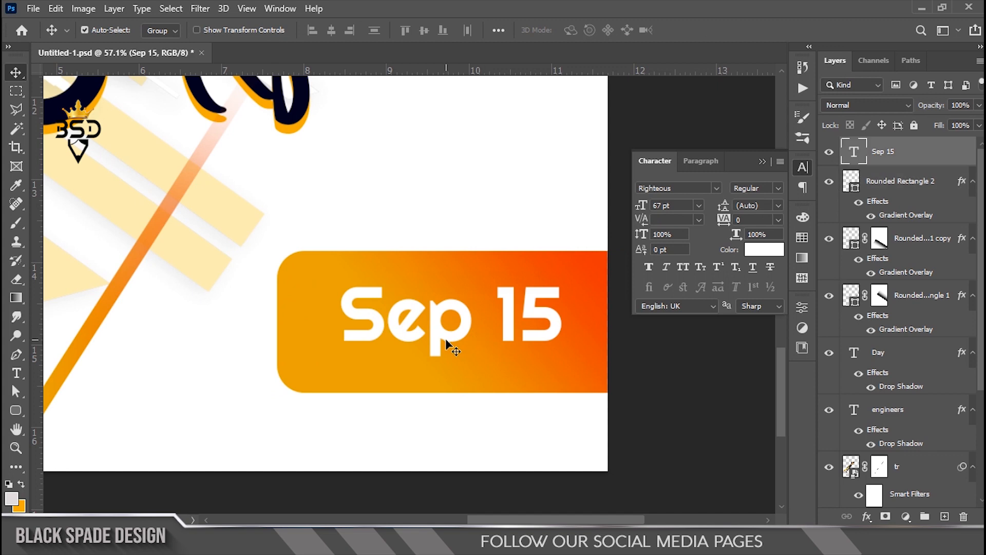
drag(437, 336, 414, 345)
key(Up)
key(Up)
key(Up)
key(Up)
key(Up)
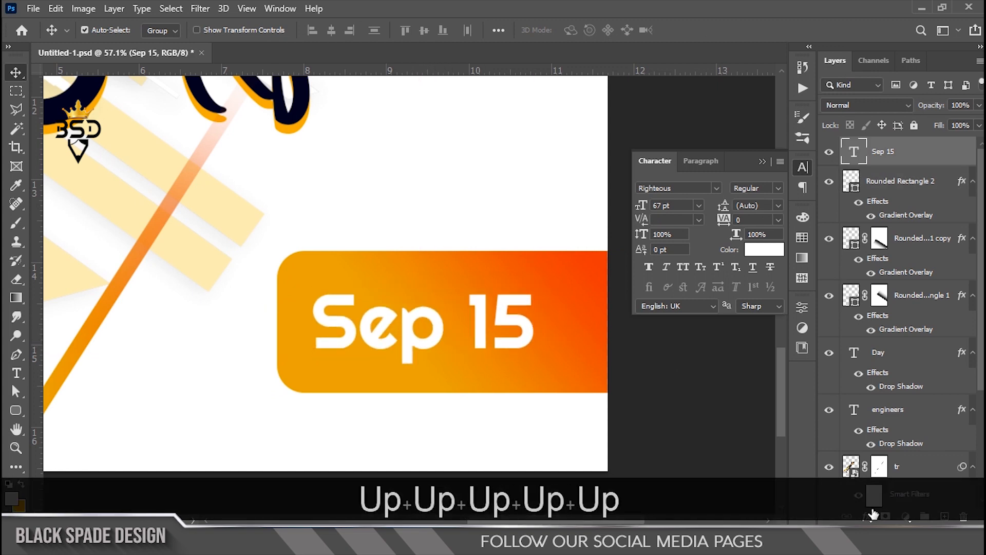
- Give the "Sep 15" text a 100% opacity drop shadow in the dark navy sampled from "Day", with a reduced distance
click(867, 517)
click(902, 510)
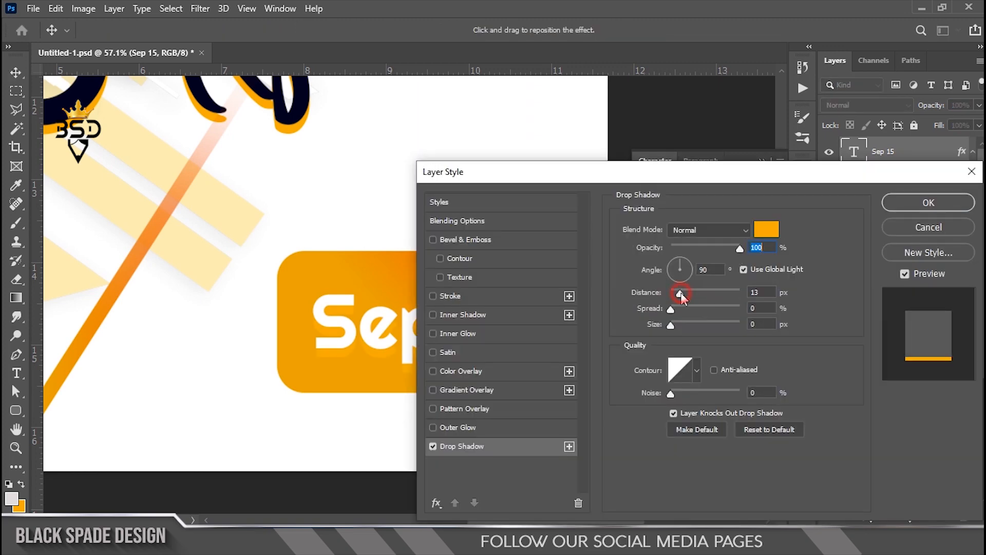
click(766, 229)
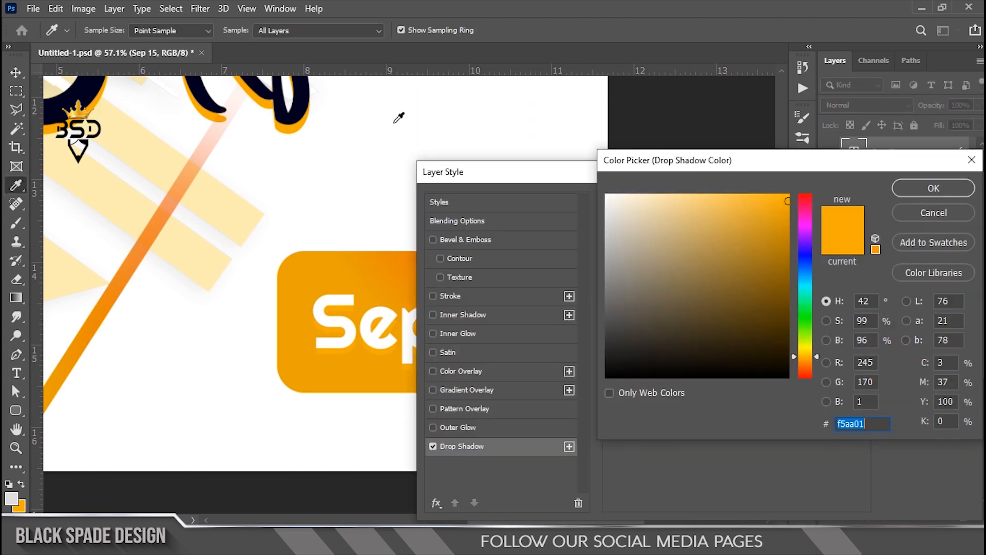
click(302, 100)
click(919, 189)
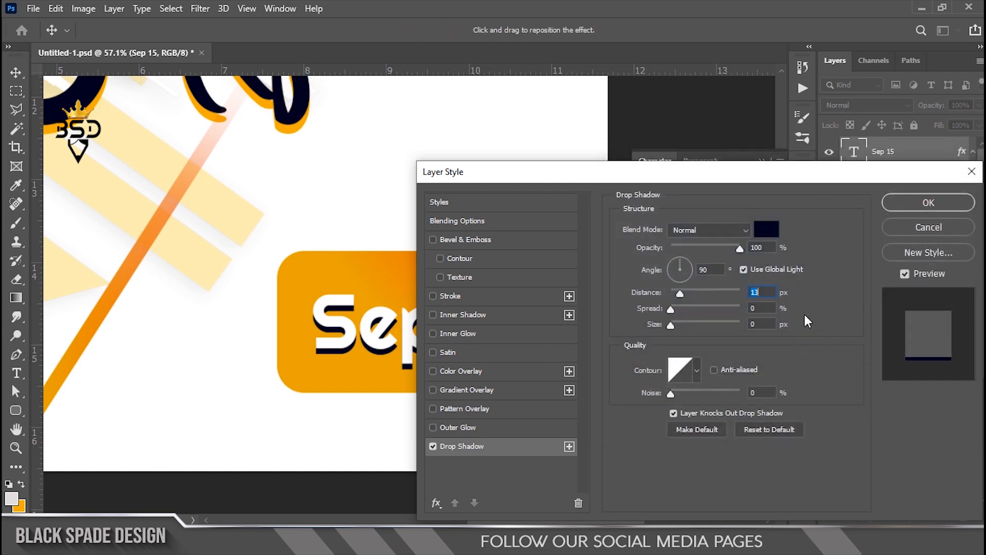
drag(683, 295, 678, 291)
click(918, 202)
- Examine the whole poster and the date box, with the character settings collapsed
scroll(486, 264, down, 6)
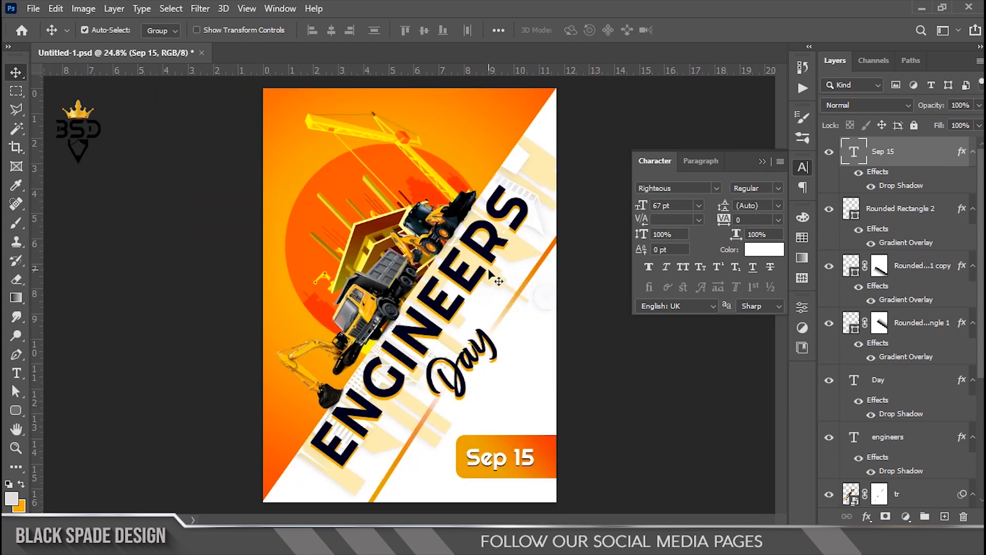
scroll(493, 280, down, 1)
click(760, 162)
scroll(533, 451, up, 6)
key(space)
drag(542, 450, 564, 379)
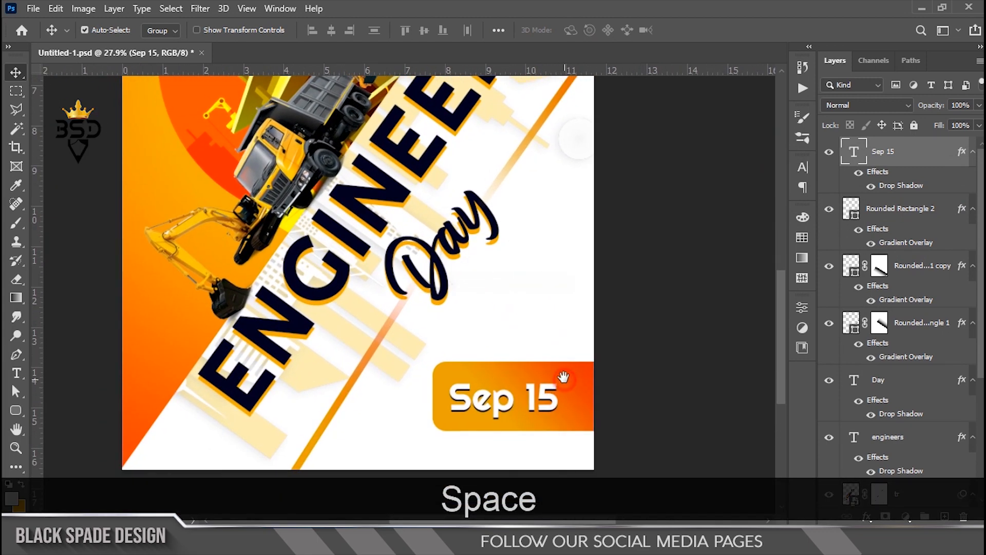
key(z)
right_click(451, 313)
click(479, 322)
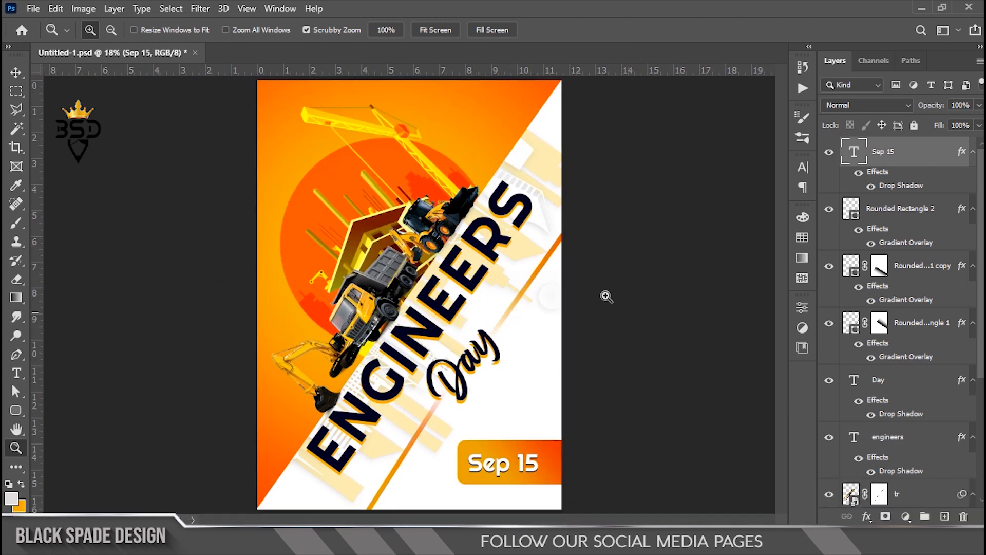
key(v)
scroll(634, 286, down, 1)
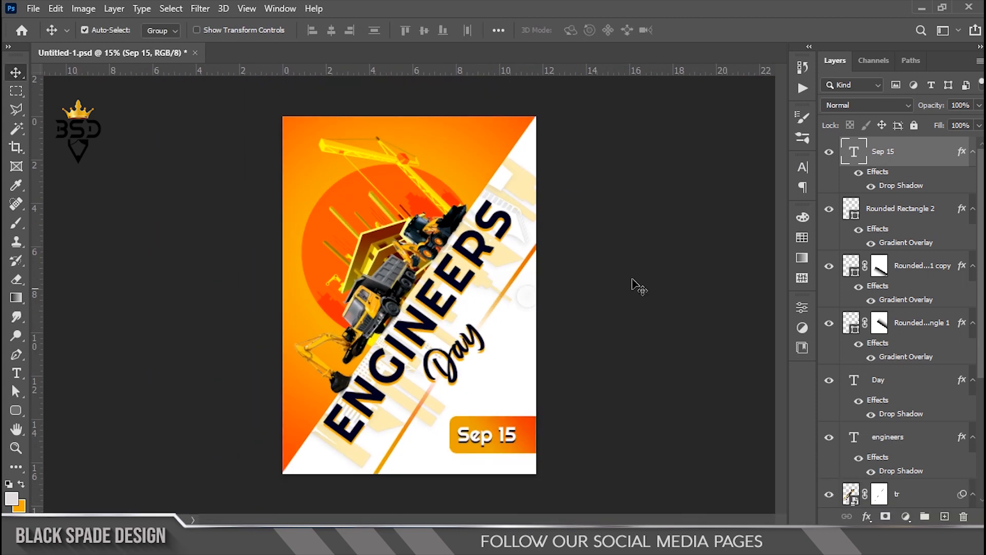
- Create a new top layer filled with the orange background colour and set its fill to 0%
click(944, 516)
key(ctrl)
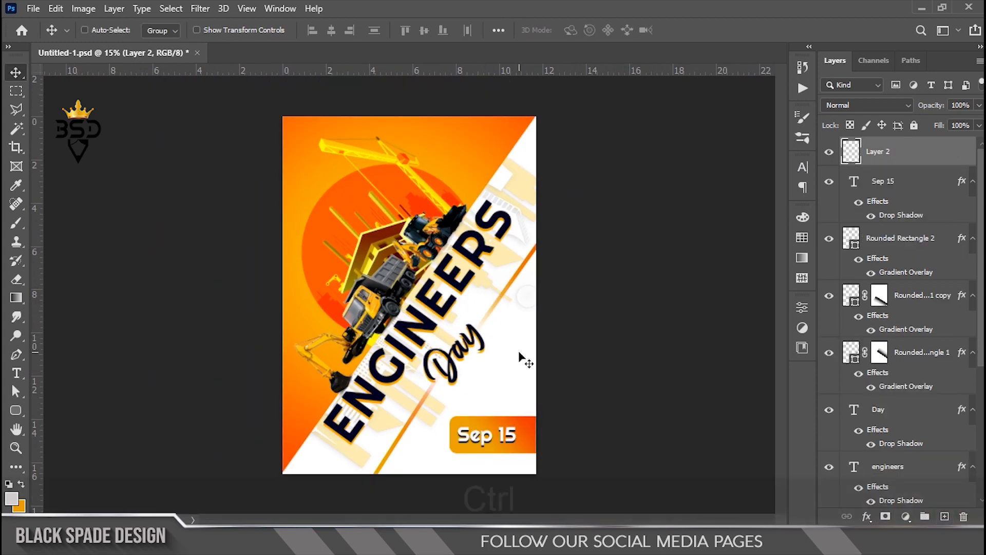
key(ctrl+BackSpace)
click(953, 126)
text(0)
key(Return)
- Frame the poster with a white 68 px inside stroke on the orange-filled layer at 100% opacity
click(867, 516)
click(879, 409)
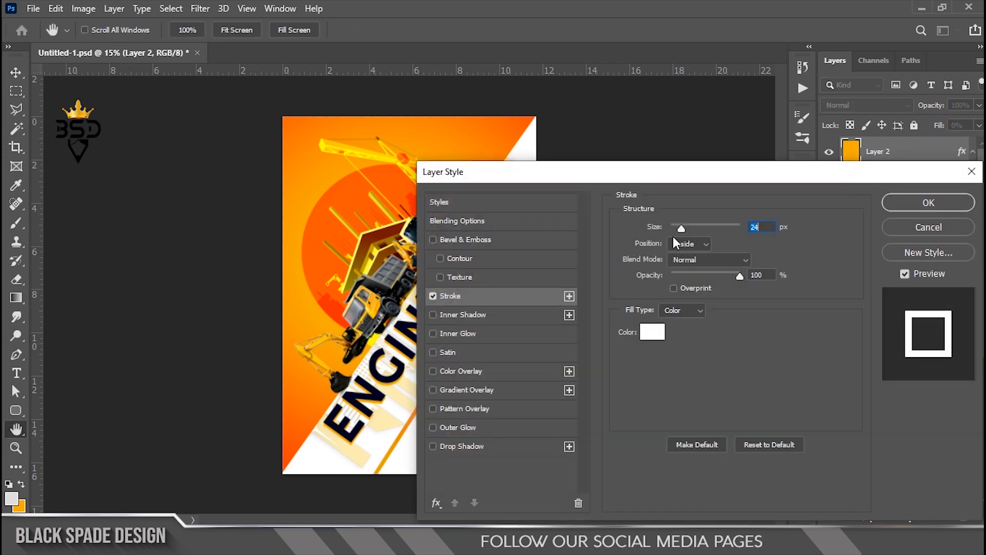
click(700, 228)
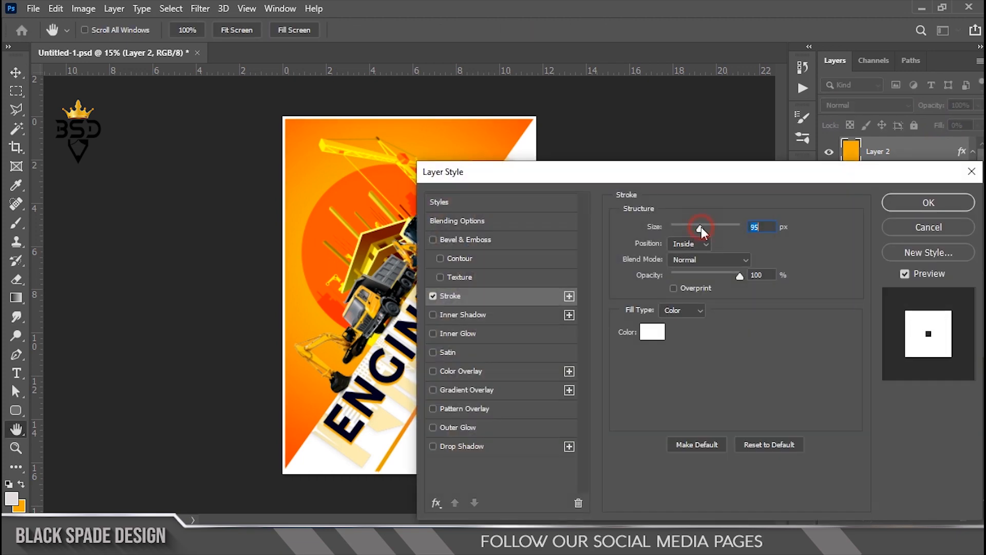
click(700, 227)
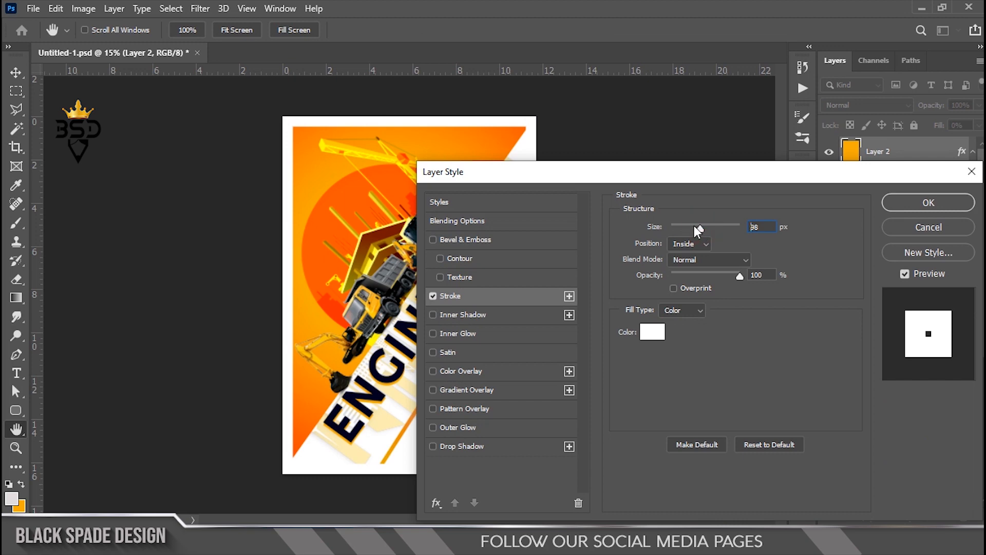
click(694, 227)
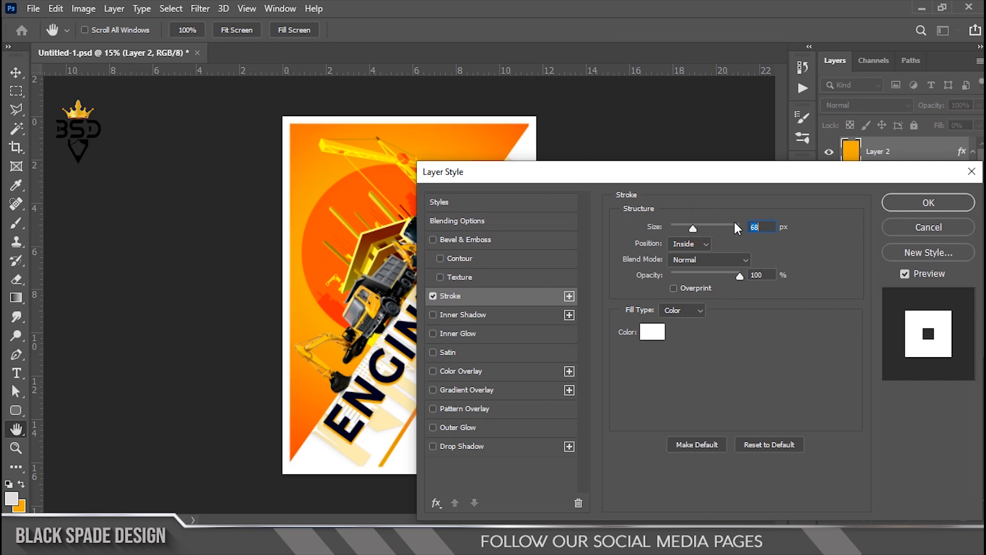
click(928, 202)
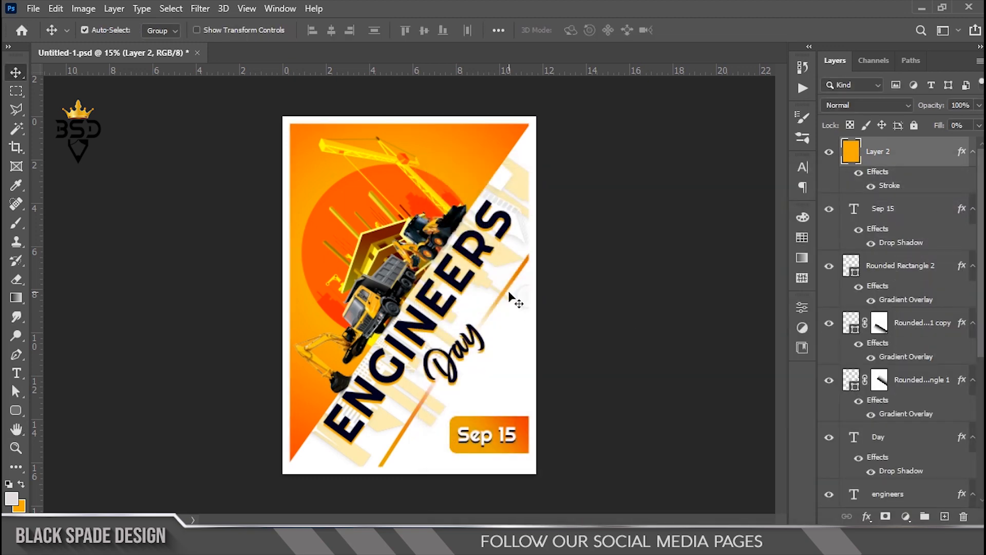
scroll(509, 294, up, 2)
scroll(512, 294, down, 1)
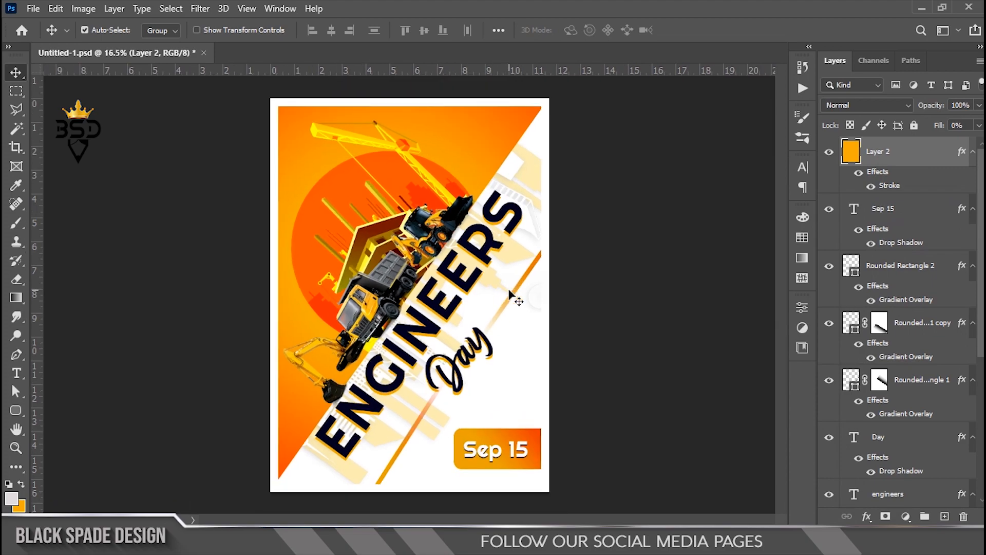